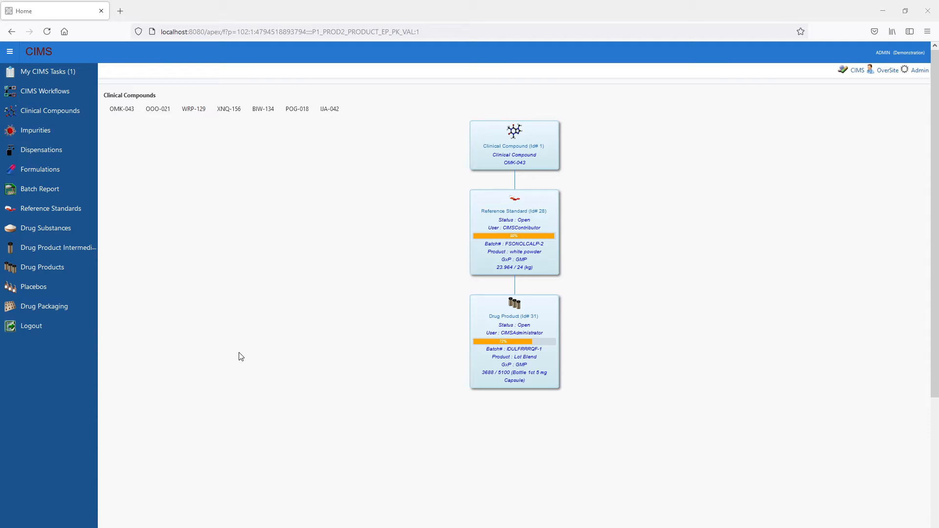
- Open compound OOO-021's drug substance Id# 21 and review its batch details and synthesis route options
click(151, 105)
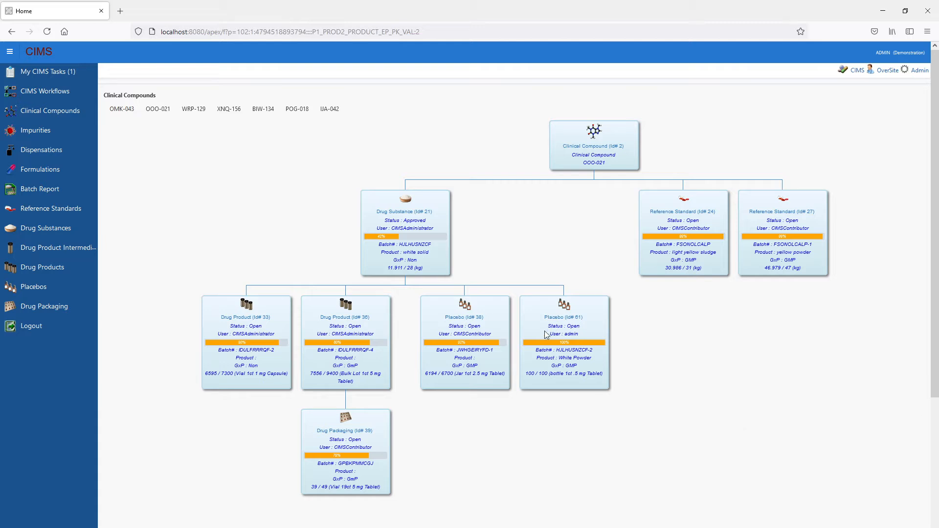
click(400, 215)
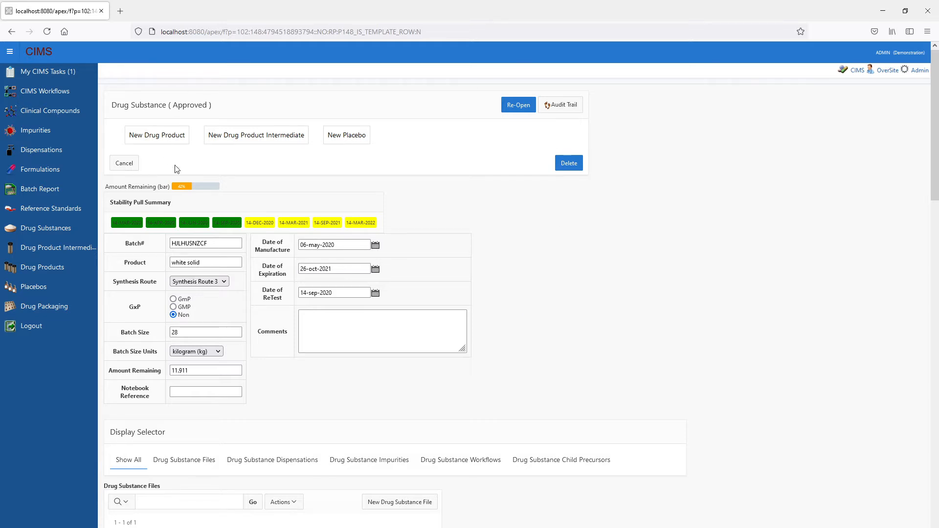
scroll(425, 211, down, 2)
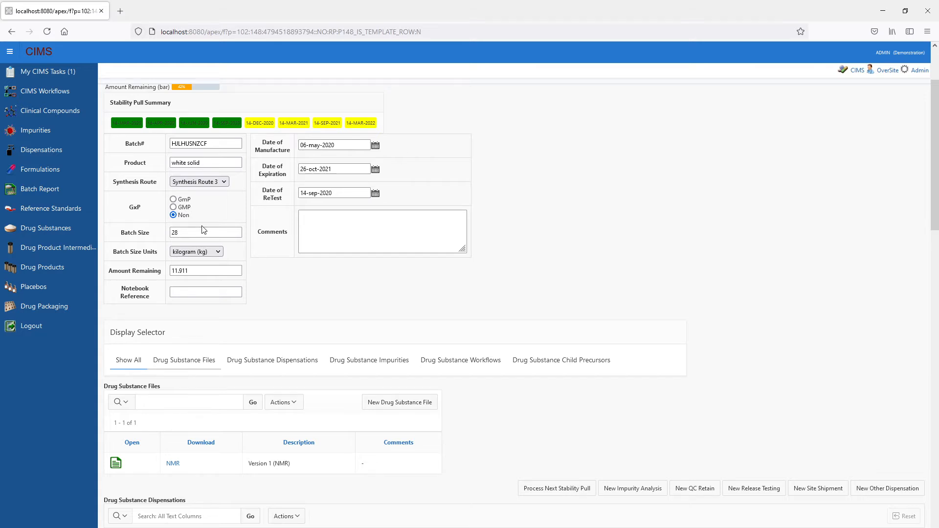
click(225, 182)
click(226, 183)
scroll(455, 364, down, 4)
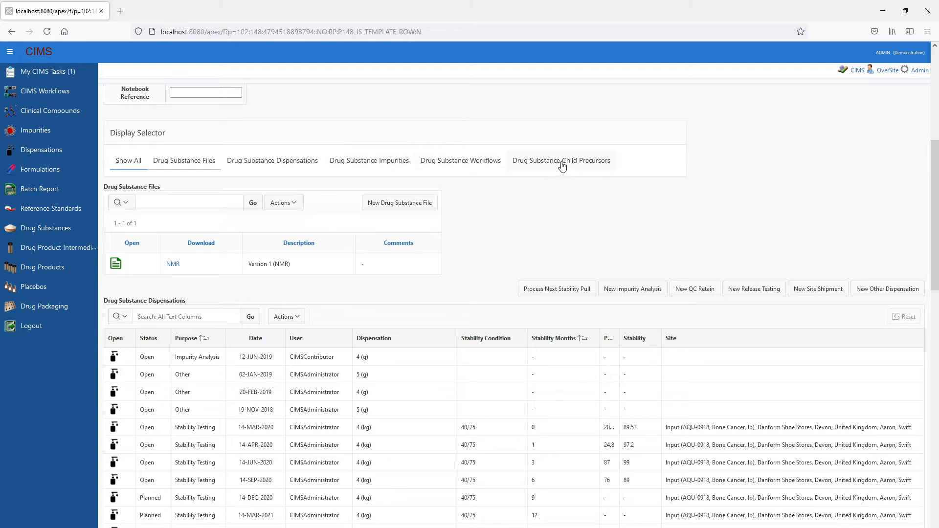
- Examine the drug substance's files, its dispensations with their stability testing entries, and its impurities
scroll(490, 232, down, 2)
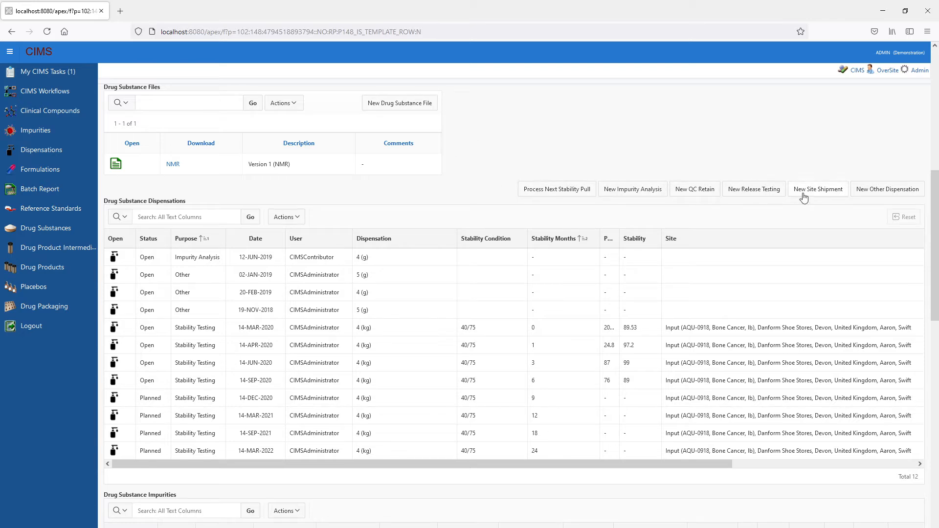
scroll(433, 310, down, 6)
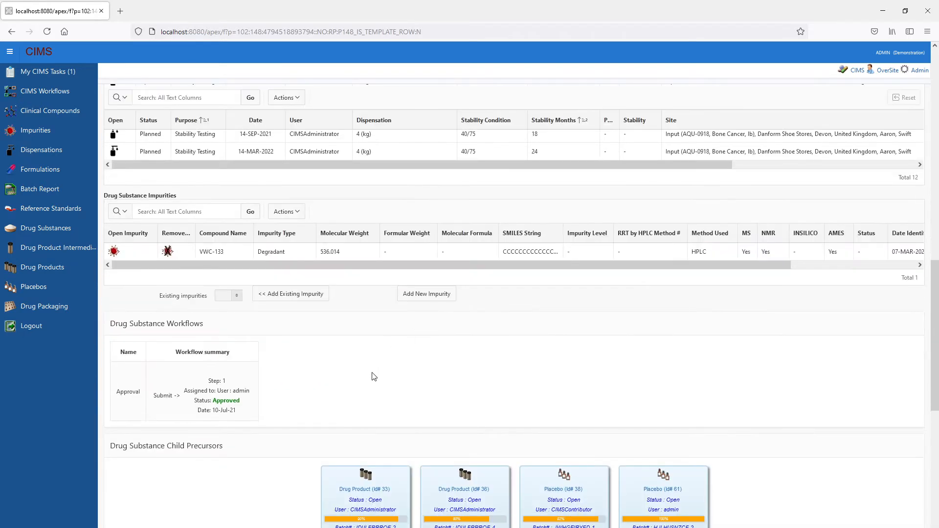
scroll(374, 376, up, 7)
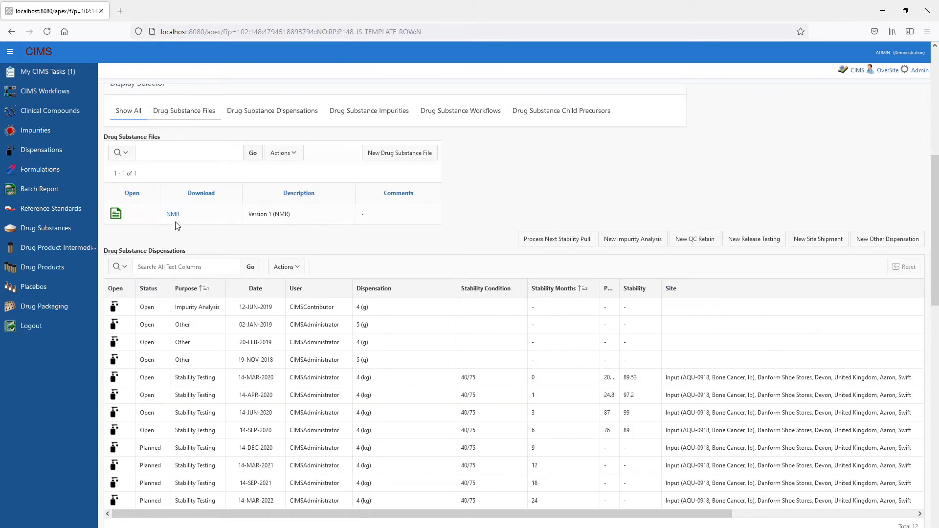
scroll(182, 187, down, 2)
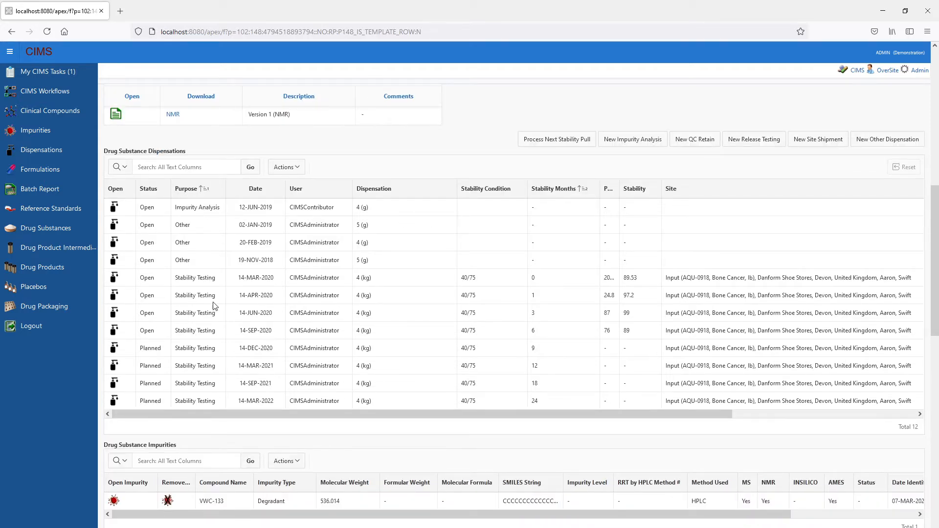
scroll(512, 318, down, 2)
scroll(512, 318, up, 3)
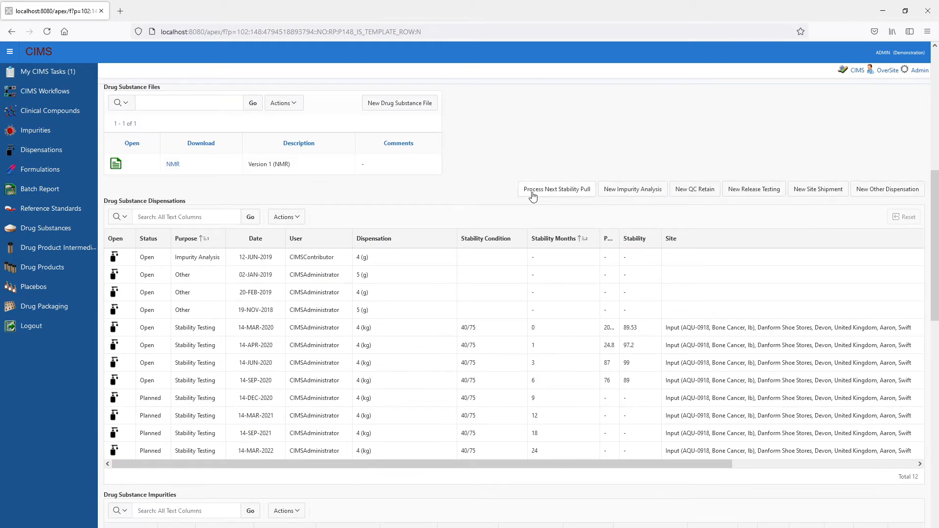
scroll(468, 332, down, 2)
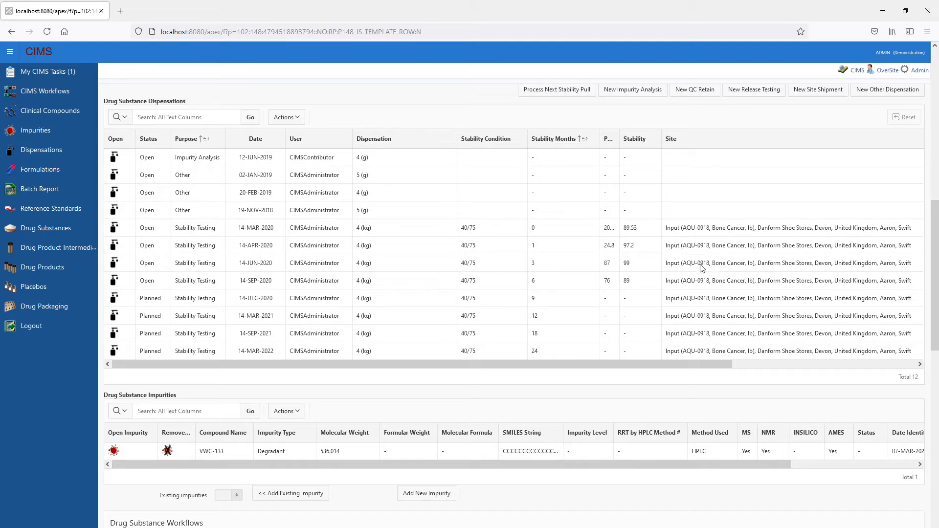
scroll(702, 284, down, 4)
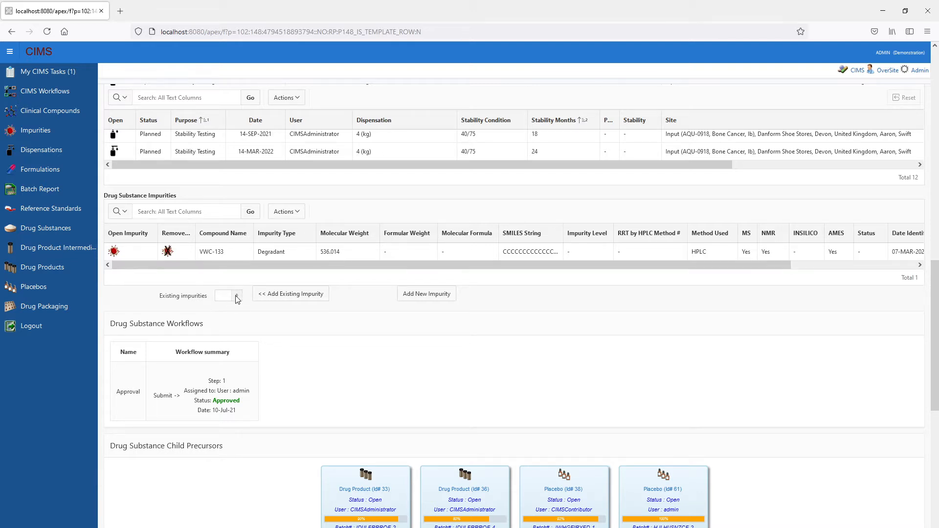
- Check which existing impurities can be added to the drug substance, and review its workflows and child precursors
click(237, 297)
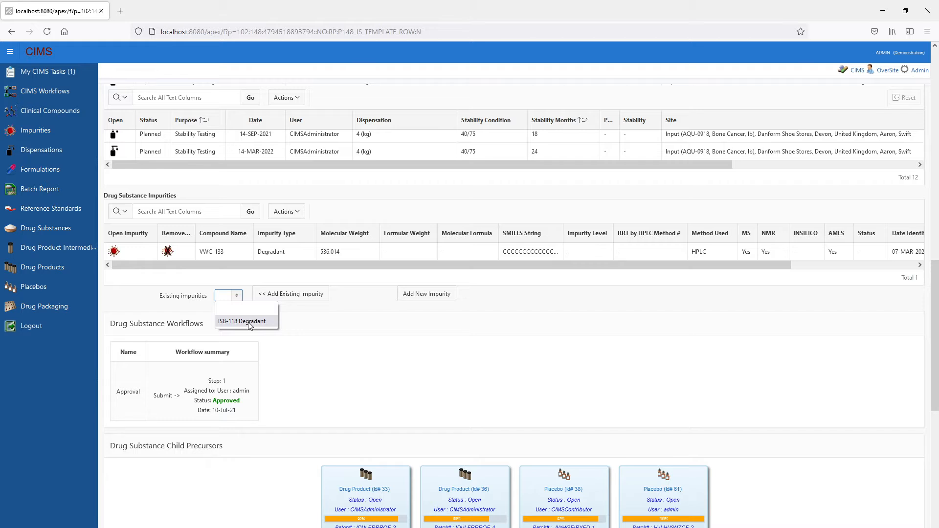
click(355, 333)
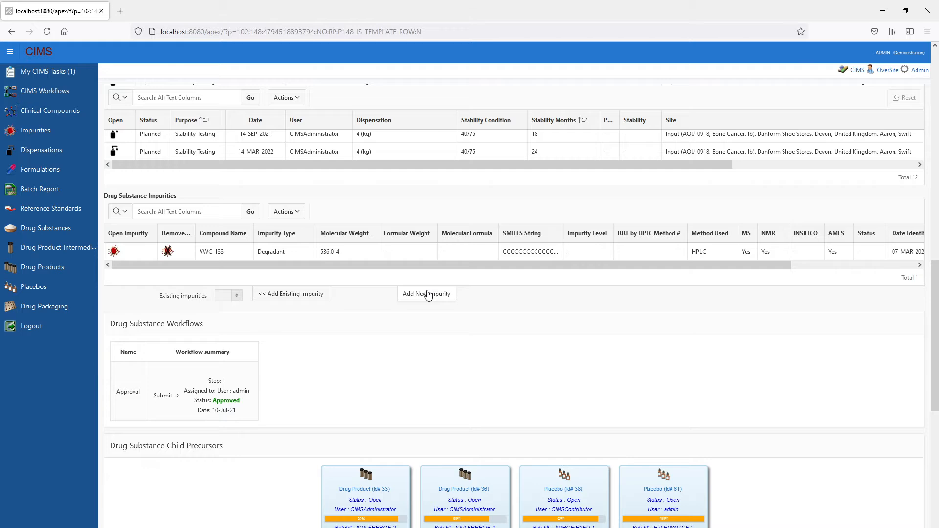
scroll(428, 295, down, 3)
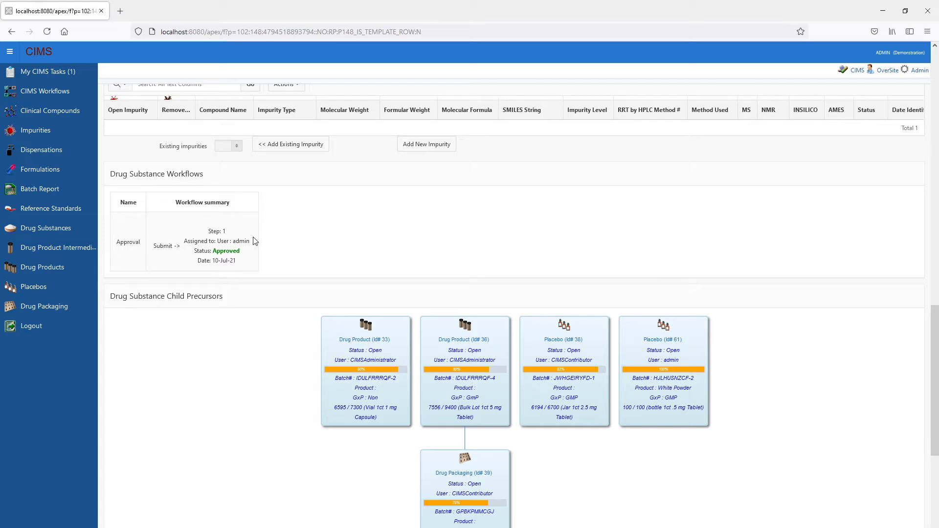
scroll(129, 244, down, 2)
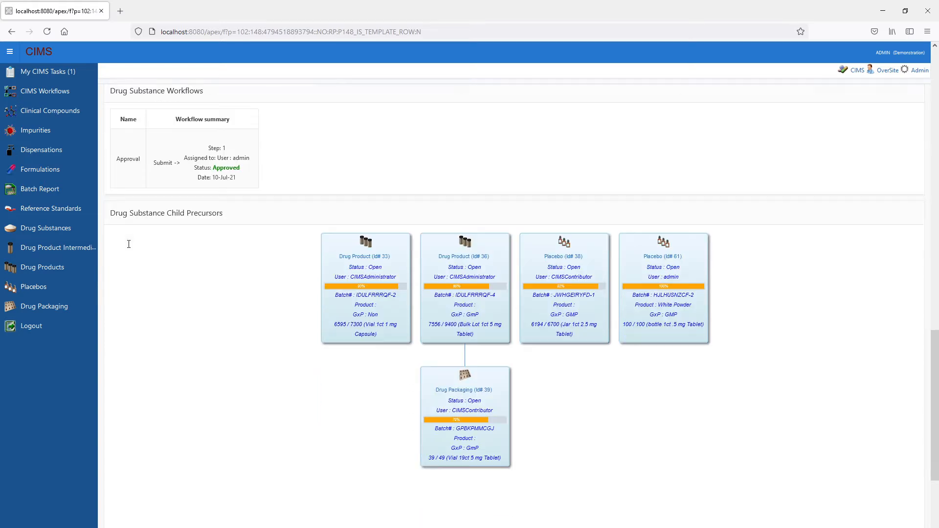
scroll(573, 341, up, 20)
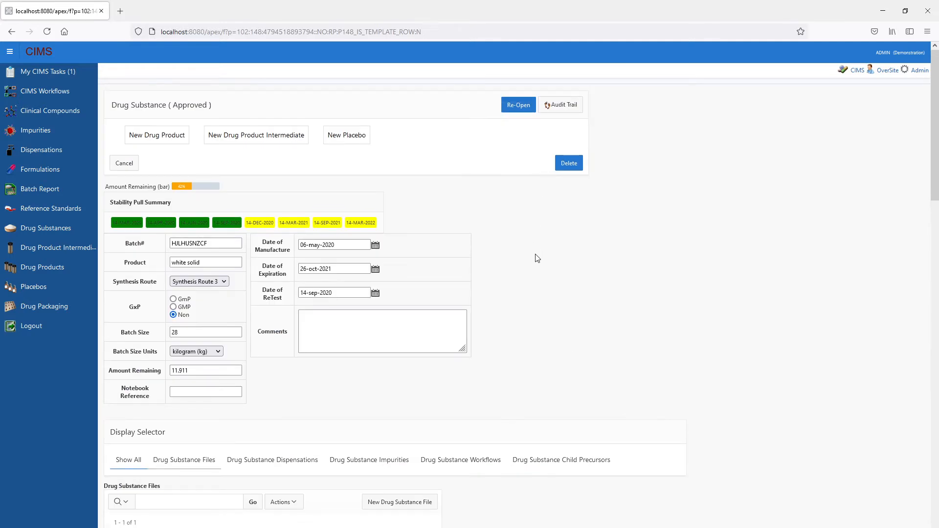
scroll(538, 252, down, 5)
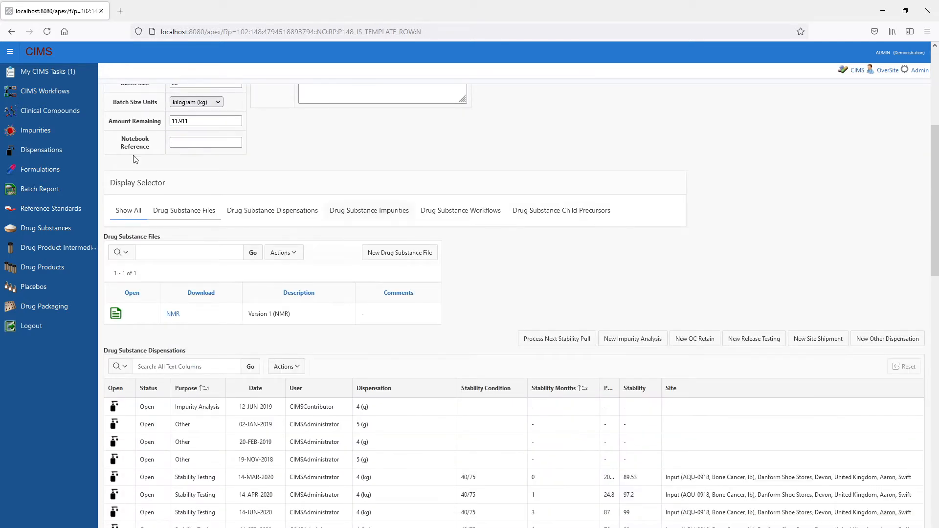
- Open the Batch Report and view its download format options without downloading anything
click(47, 193)
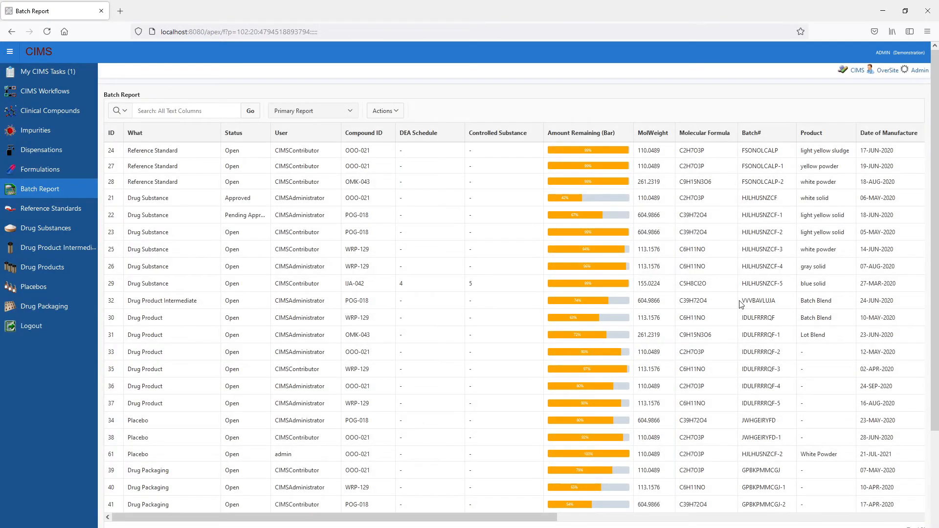
drag(494, 518, 382, 427)
click(398, 117)
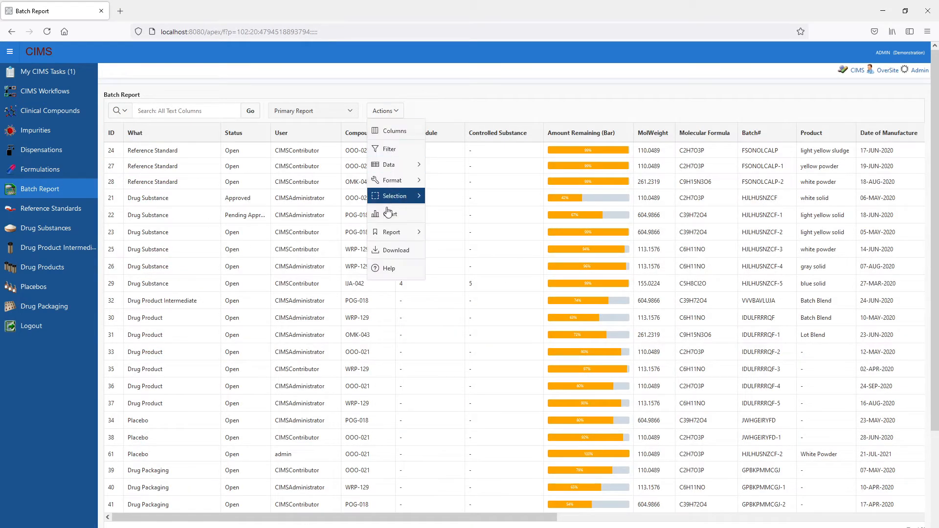
click(390, 250)
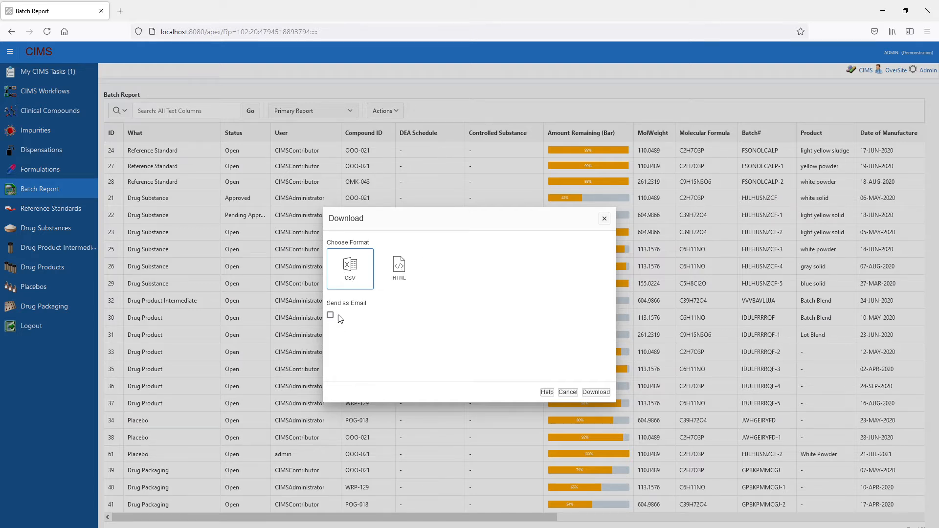
click(567, 393)
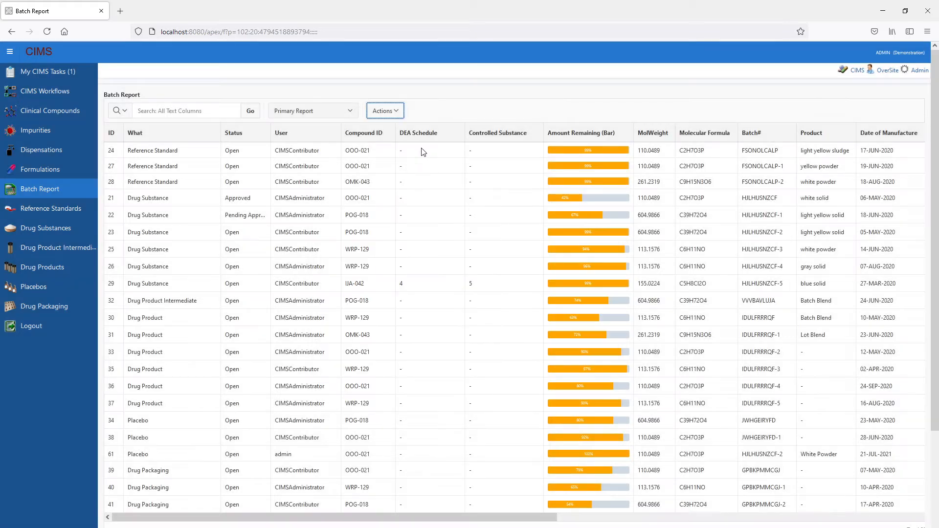
- Review the Batch Report's list of displayed columns and close it without saving
click(387, 111)
click(389, 128)
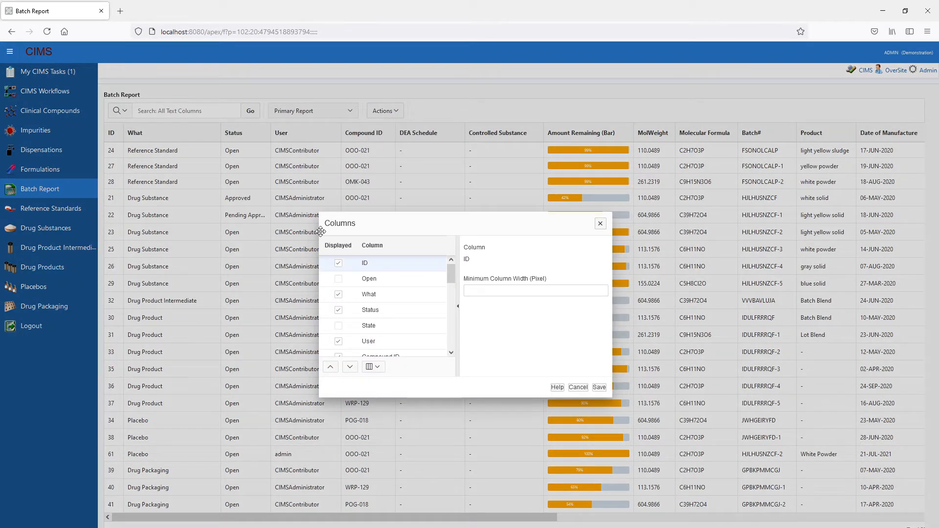
drag(452, 277, 450, 313)
click(577, 387)
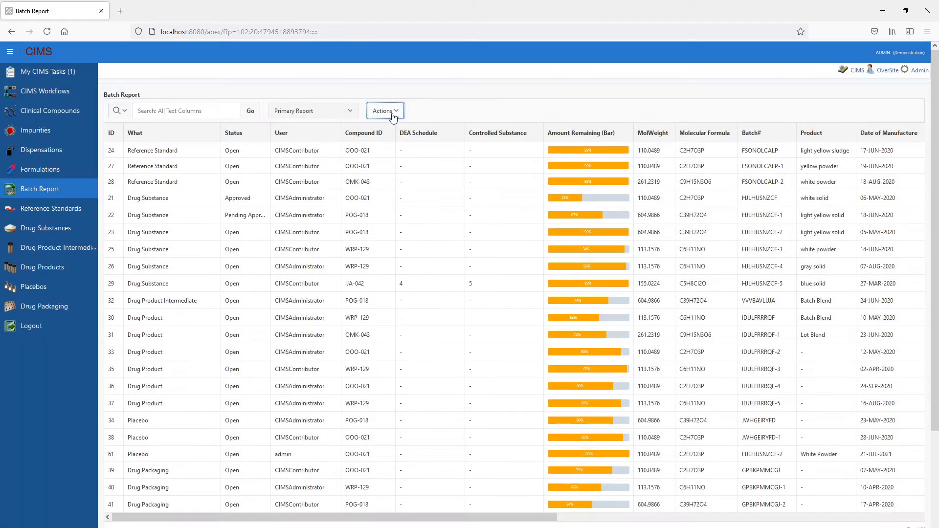
- View the columns available for filtering the Batch Report and leave the filter settings without saving
click(393, 113)
click(394, 149)
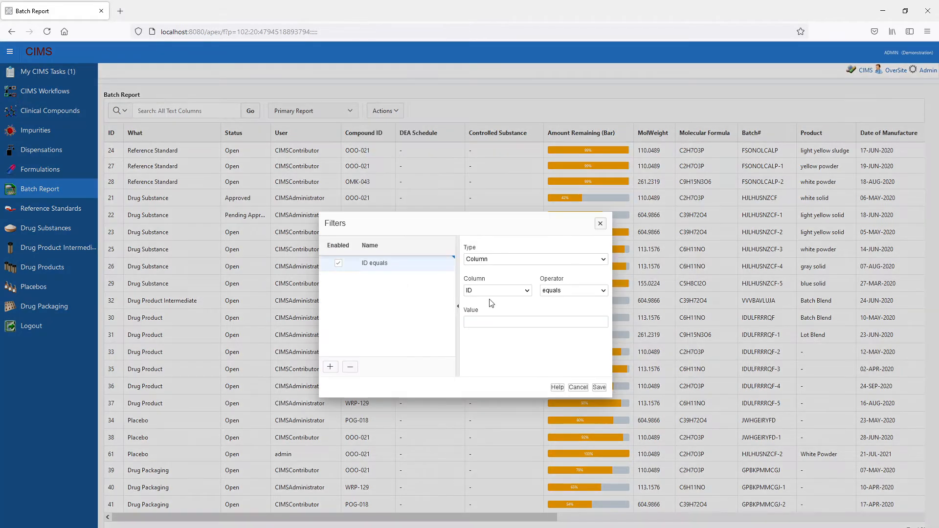
click(505, 293)
click(506, 293)
click(577, 386)
- Look over the Batch Report's formatting and report-saving options and its list of saved reports
click(394, 112)
mouse_move(407, 180)
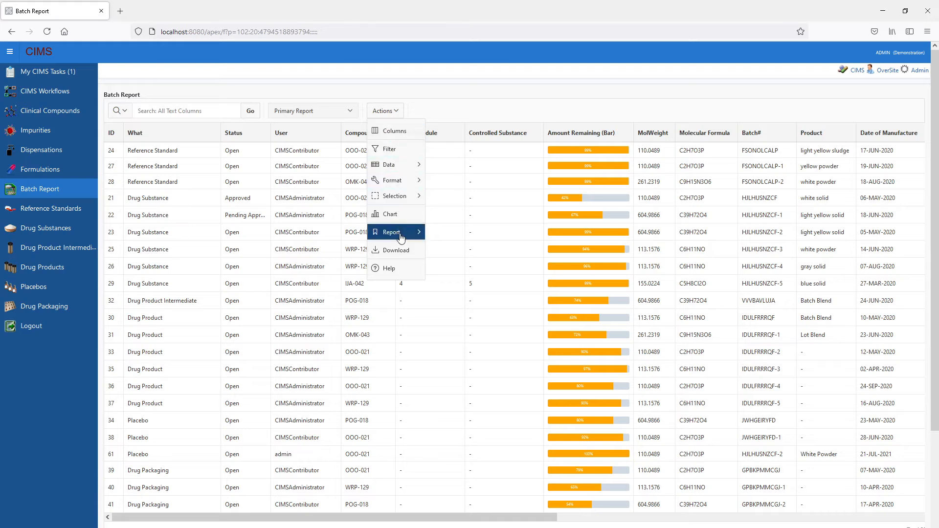
mouse_move(395, 237)
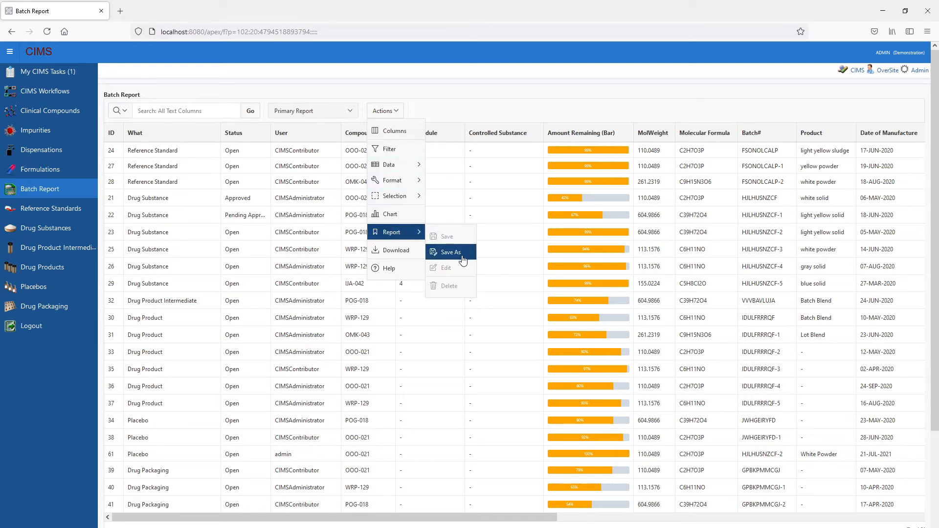
click(348, 109)
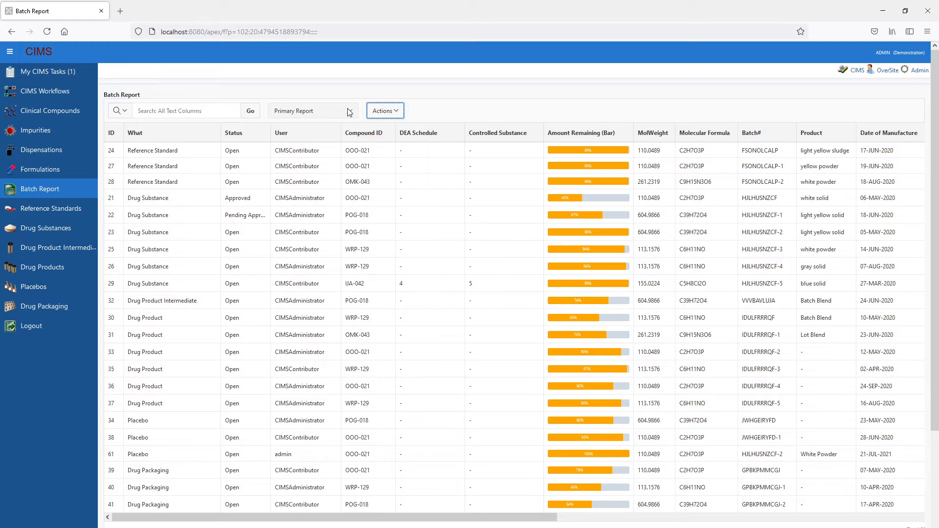
click(348, 110)
click(450, 95)
- Open the Dispensations Report, examine its Stability Summary rows, and check which saved report views are available
click(48, 154)
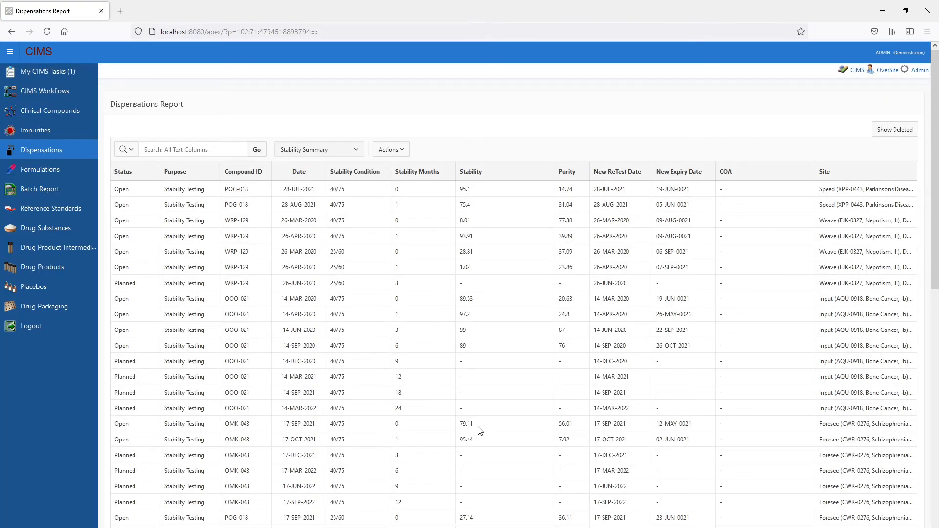
scroll(479, 430, down, 10)
scroll(504, 473, up, 10)
click(355, 150)
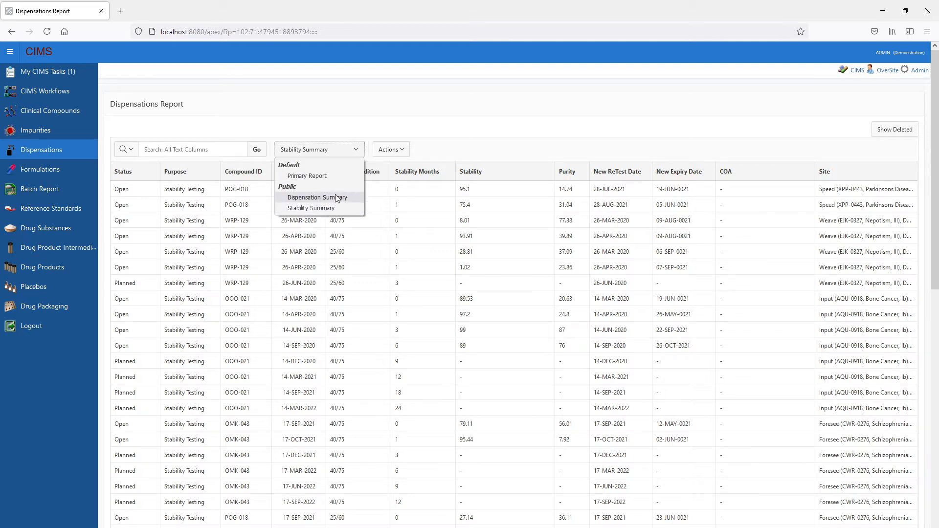
click(508, 151)
scroll(501, 299, down, 6)
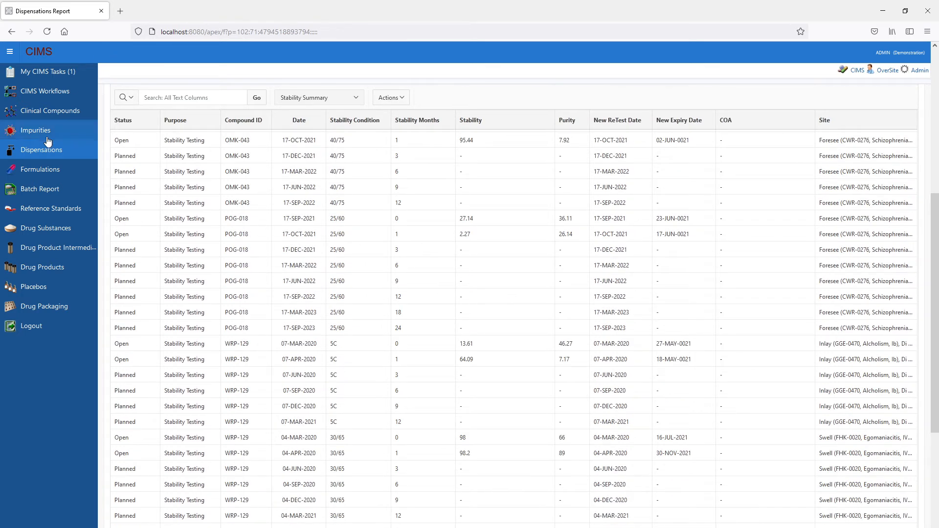
- Open the Formulations list and look through its entries
click(31, 170)
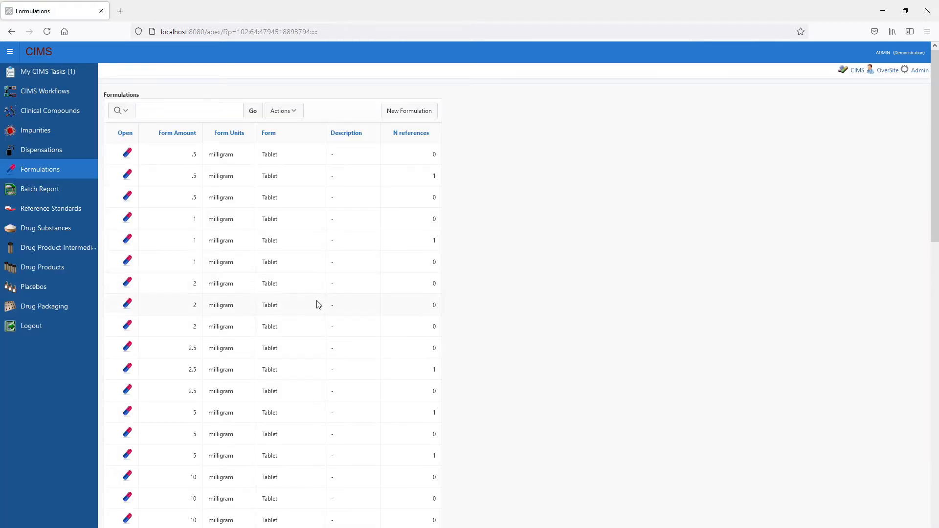
scroll(317, 304, down, 5)
scroll(318, 304, up, 5)
- Open the Drug Substances list and widen the Amount Remaining and Stability Summary columns to show their full contents
click(28, 236)
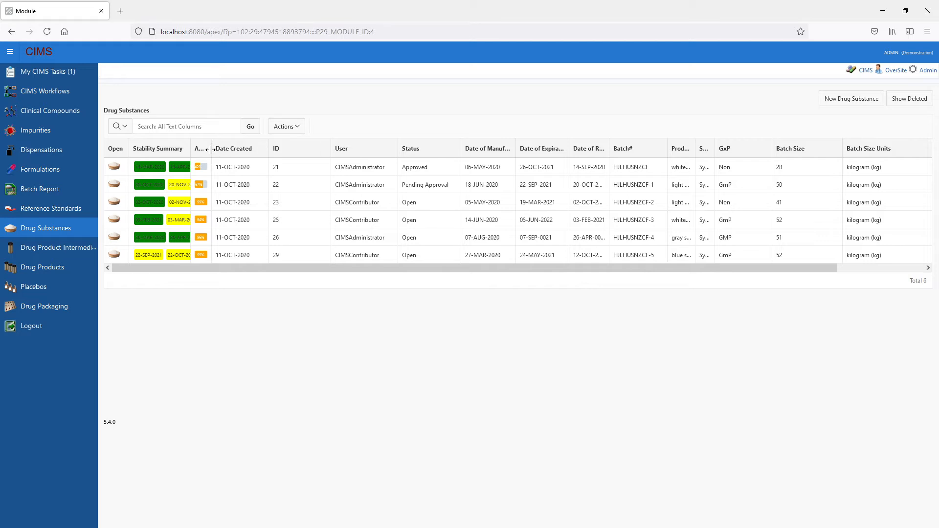
drag(211, 149, 297, 148)
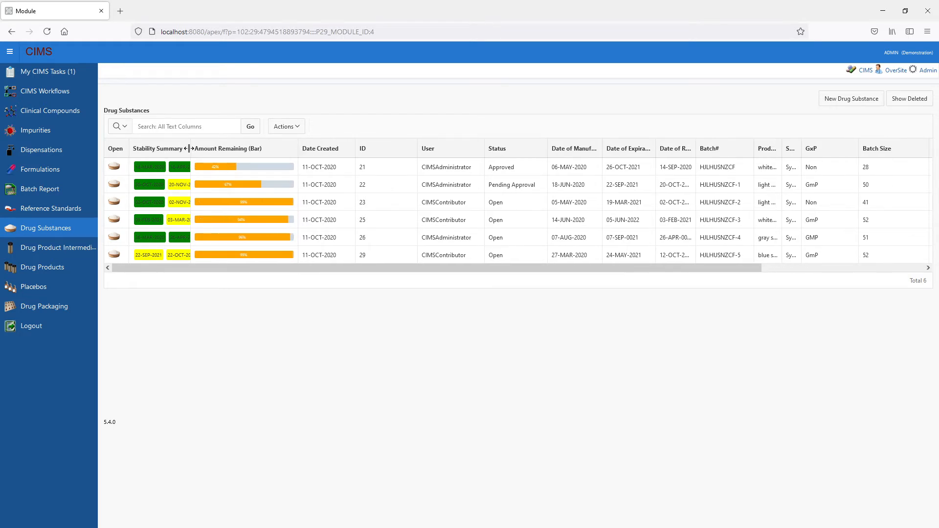
drag(189, 148, 409, 154)
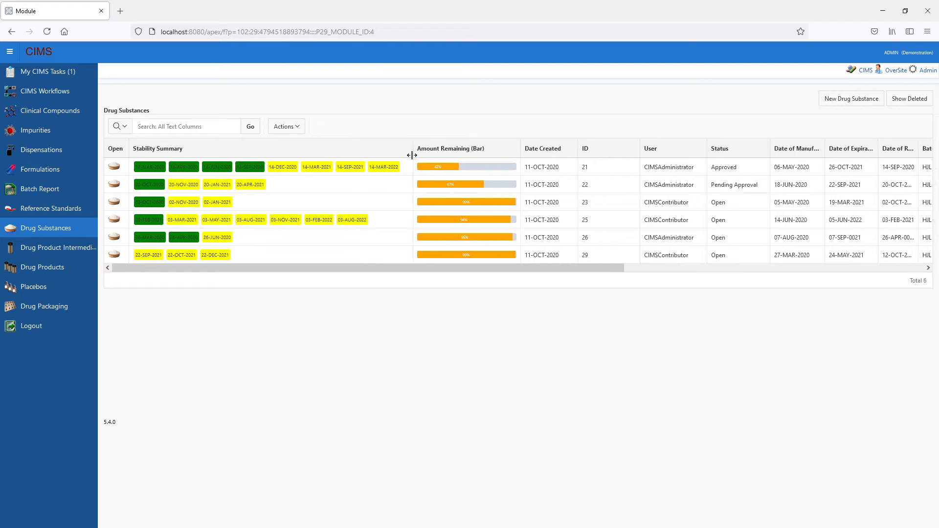
- Open the Drug Product Intermediates list and view the record of its listed batch
click(38, 247)
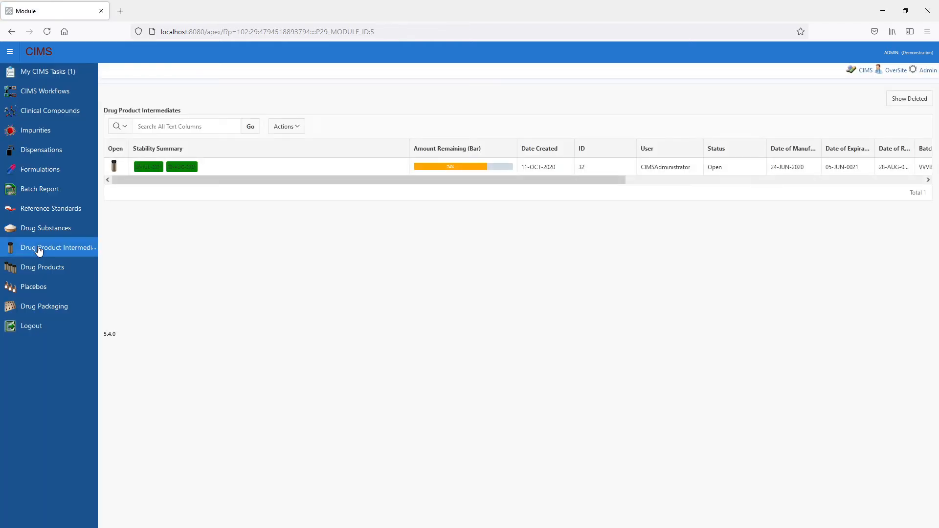
click(115, 169)
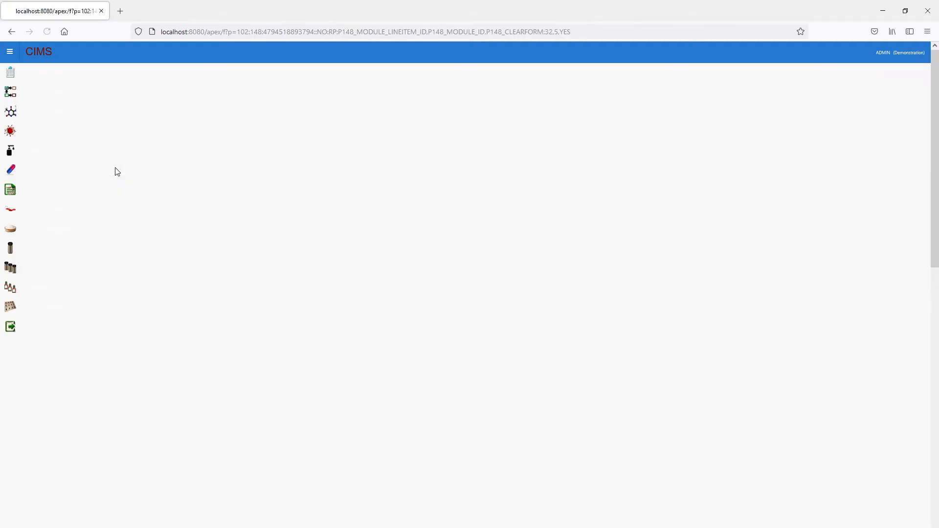
- Open the Clinical Compounds list and check which report-saving options it offers
click(25, 113)
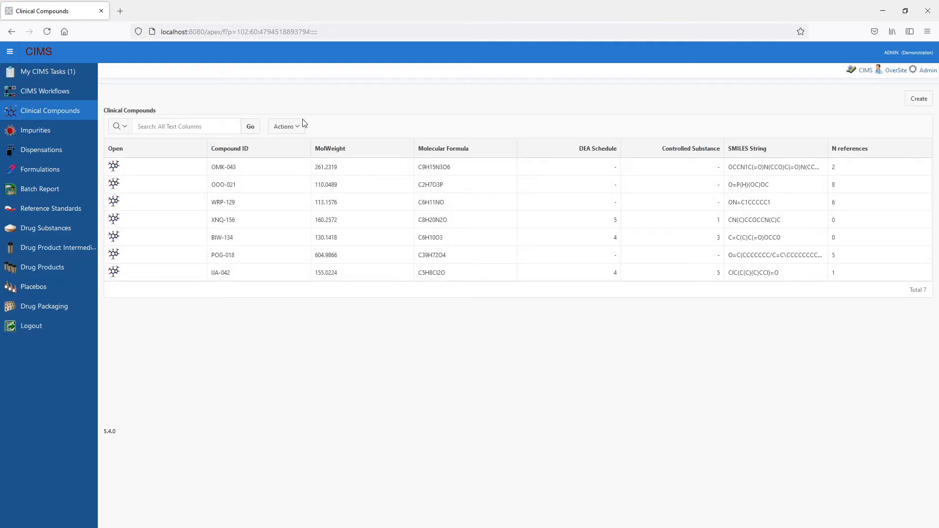
click(296, 128)
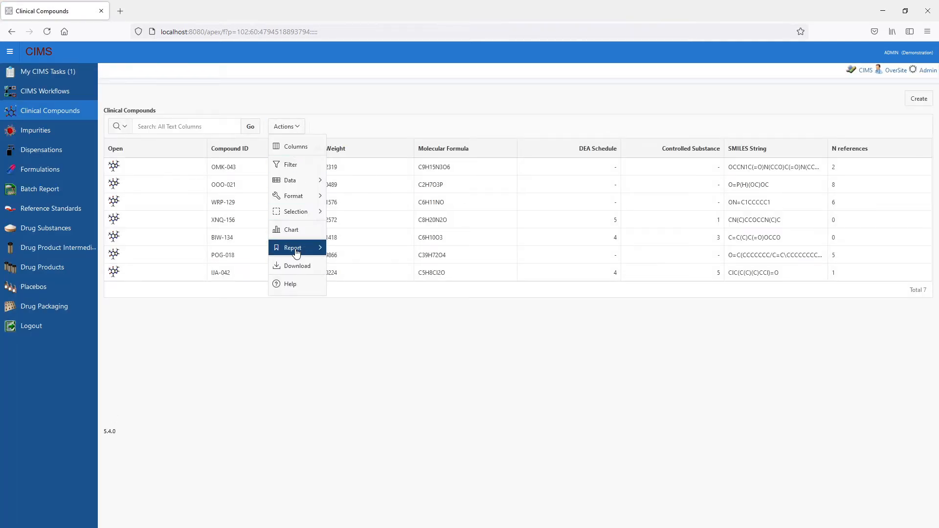
mouse_move(297, 253)
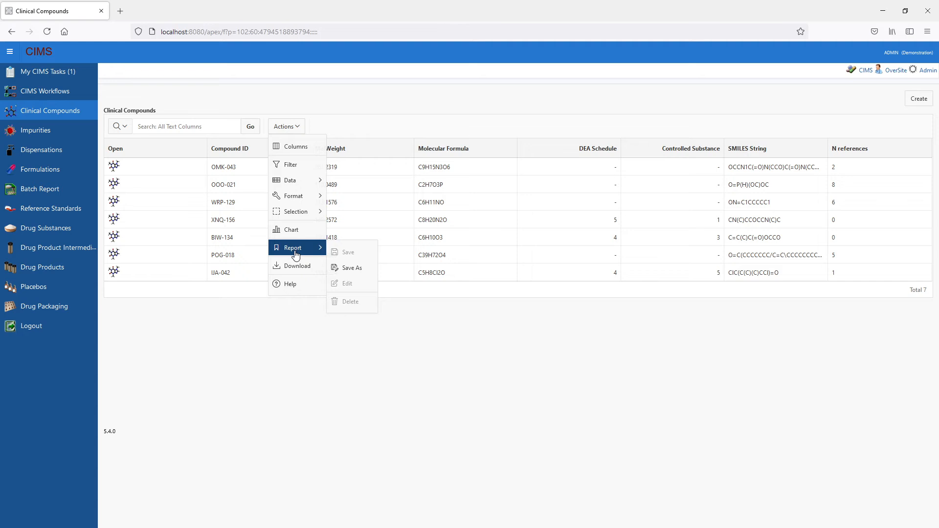
click(445, 370)
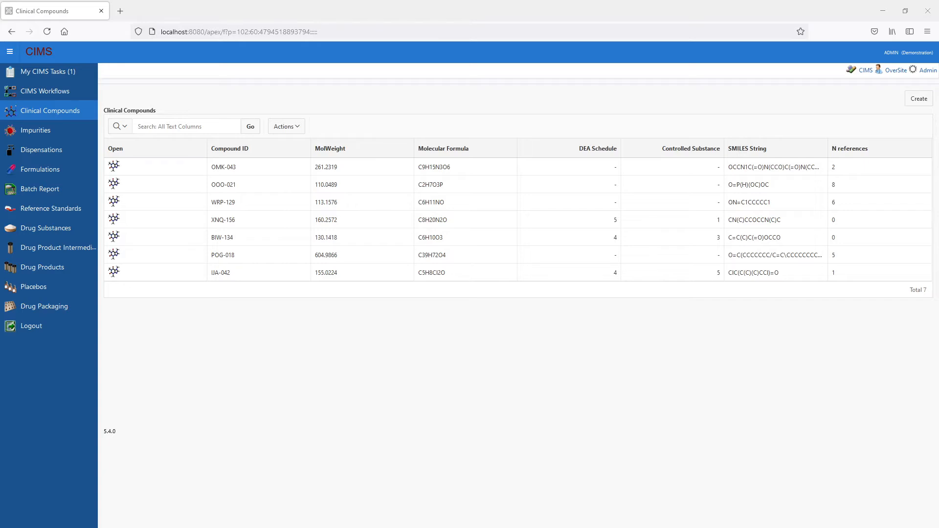
- From the OOO-021 compound hierarchy on the home page, open drug substance HJLHUSNZCF and start a new drug product intermediate
click(39, 52)
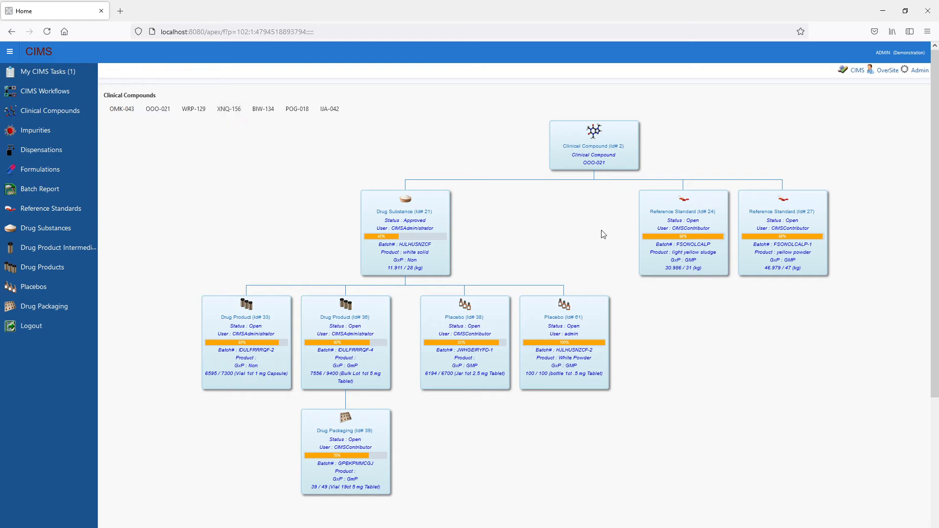
double_click(573, 351)
click(406, 215)
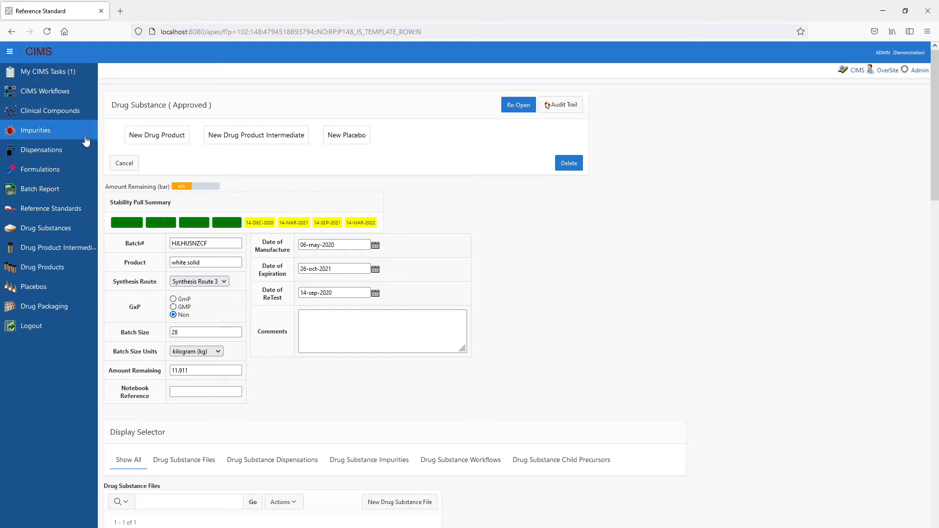
click(269, 138)
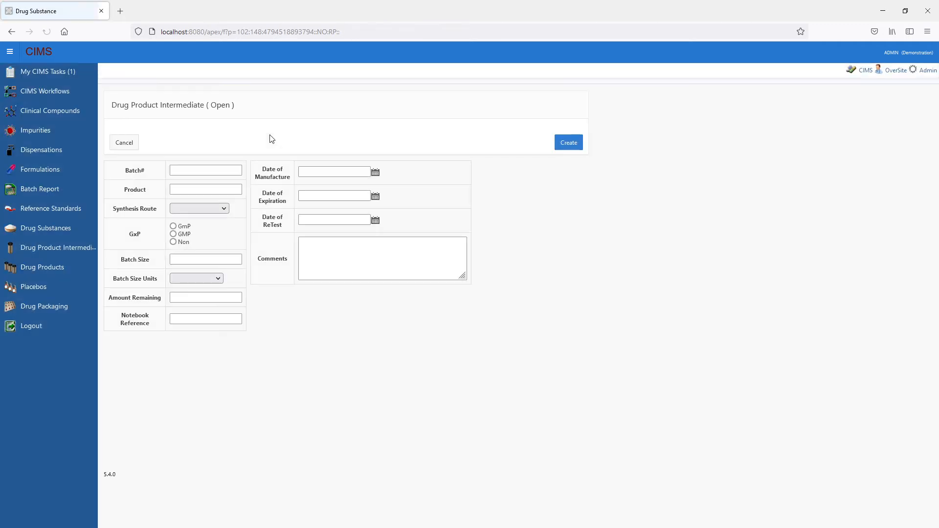
- Enter batch number HJLHUSNZCF-3 and product "white powder", and choose Synthesis Route 2 for the intermediate
click(199, 171)
text(HJLHUSNZCF-3)
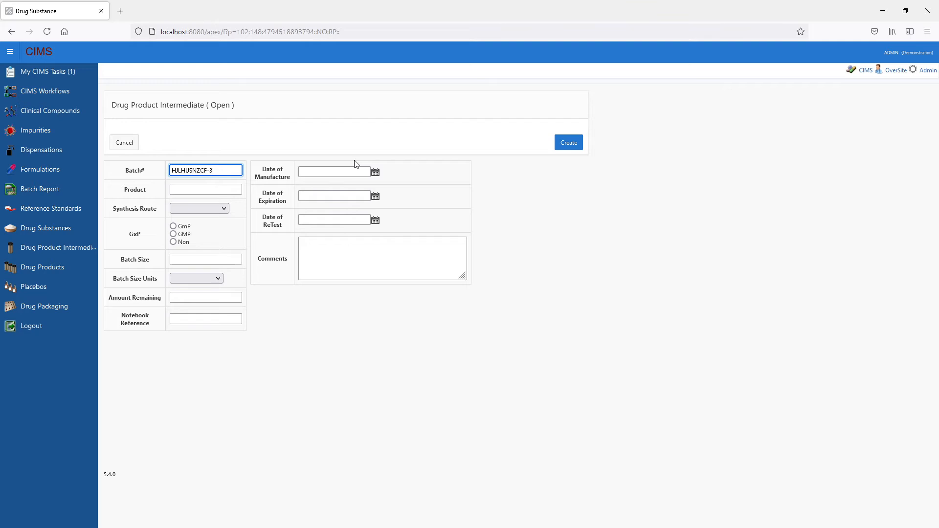
click(177, 194)
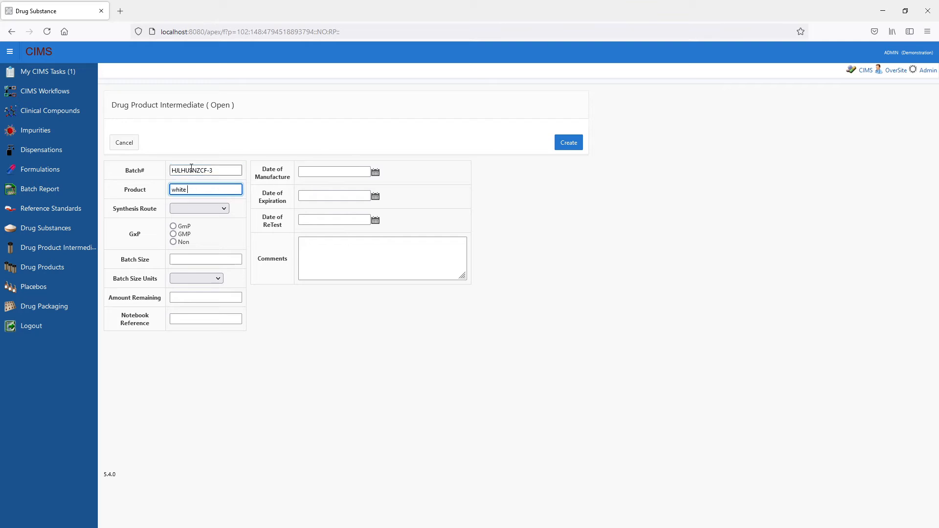
click(219, 210)
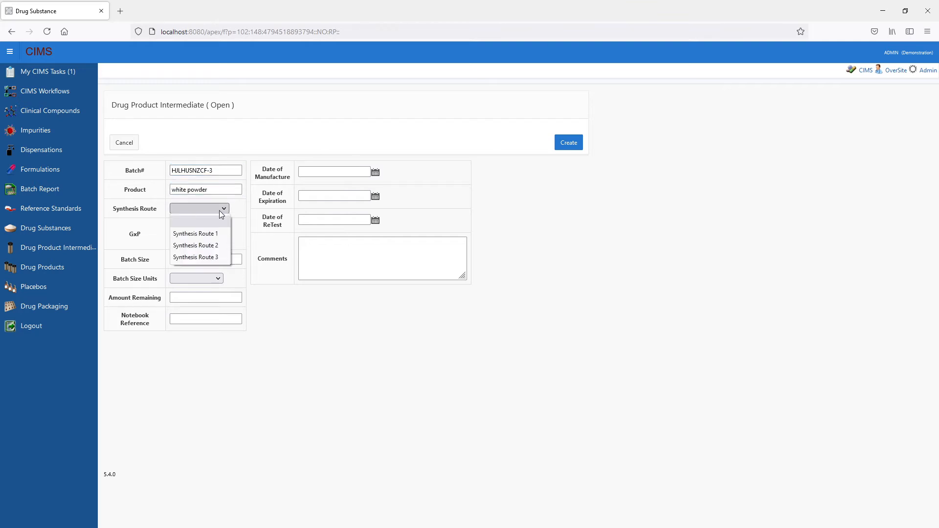
click(216, 242)
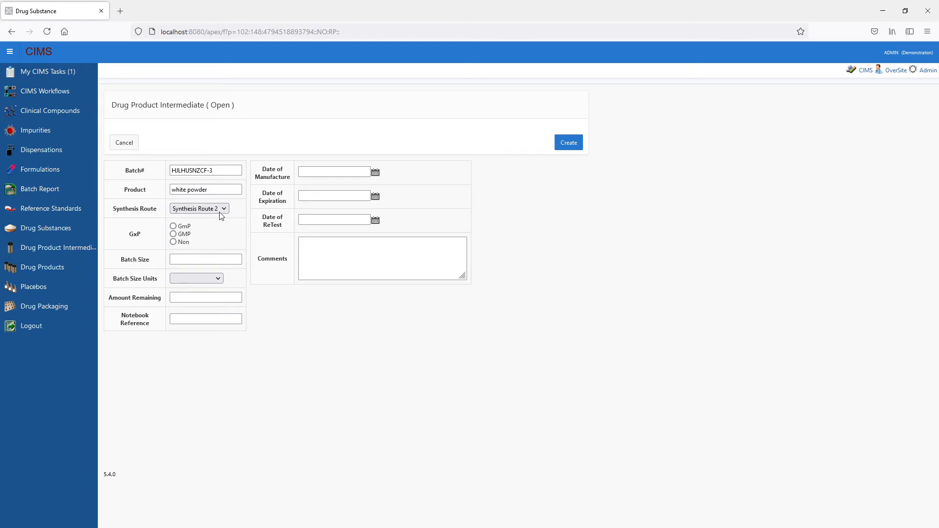
- Set GxP to GMP, the batch size to 2.5 kilogram (kg), and the notebook reference to "test reference"
click(174, 234)
click(172, 263)
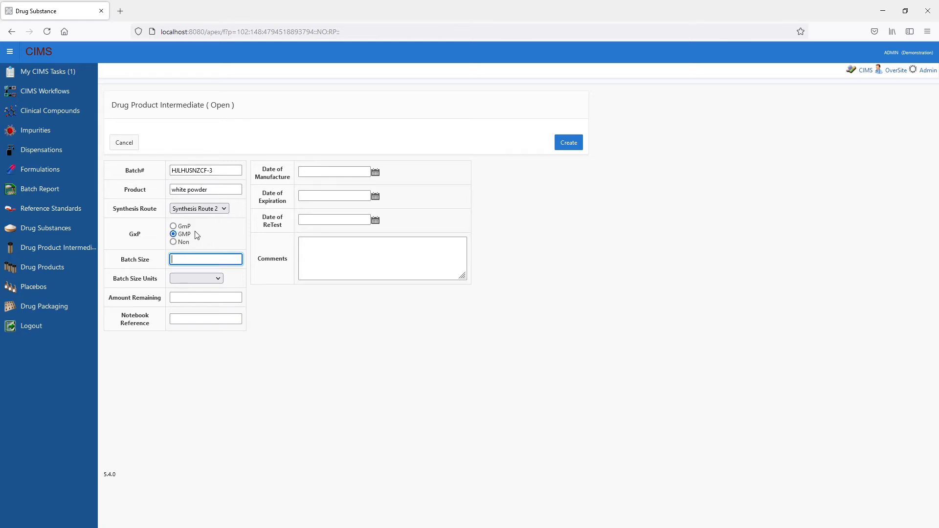
click(198, 278)
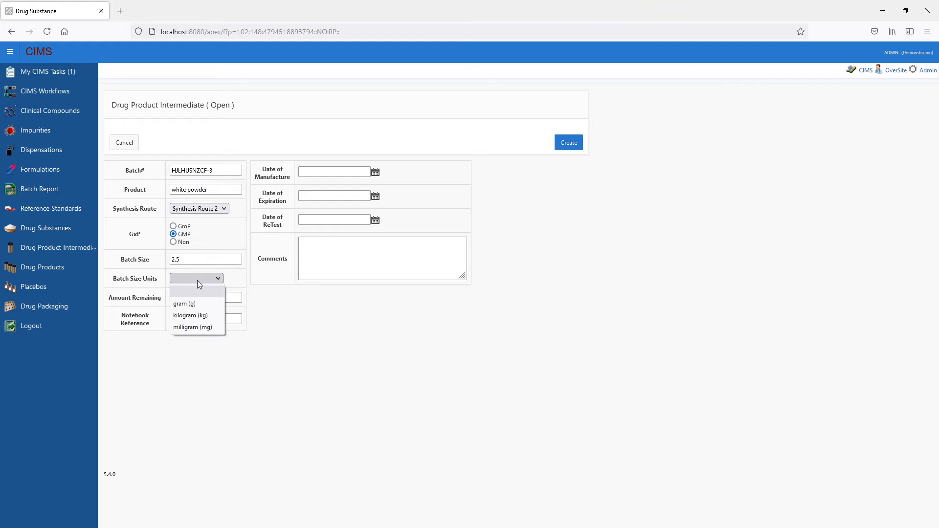
click(189, 315)
click(182, 299)
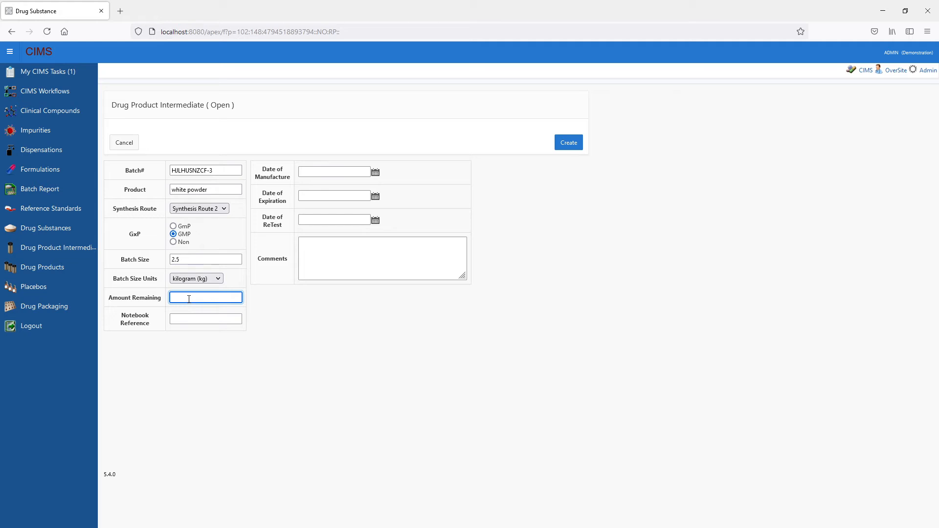
click(187, 318)
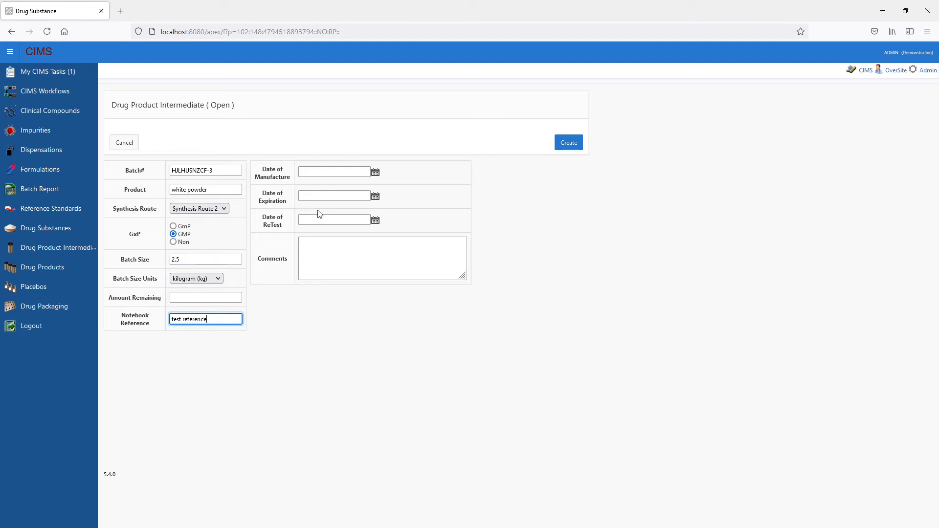
- Set the manufacture date to 11-jul-2021, the expiration date to 31-jul-2021 and the retest date to 24-jul-2021
click(376, 173)
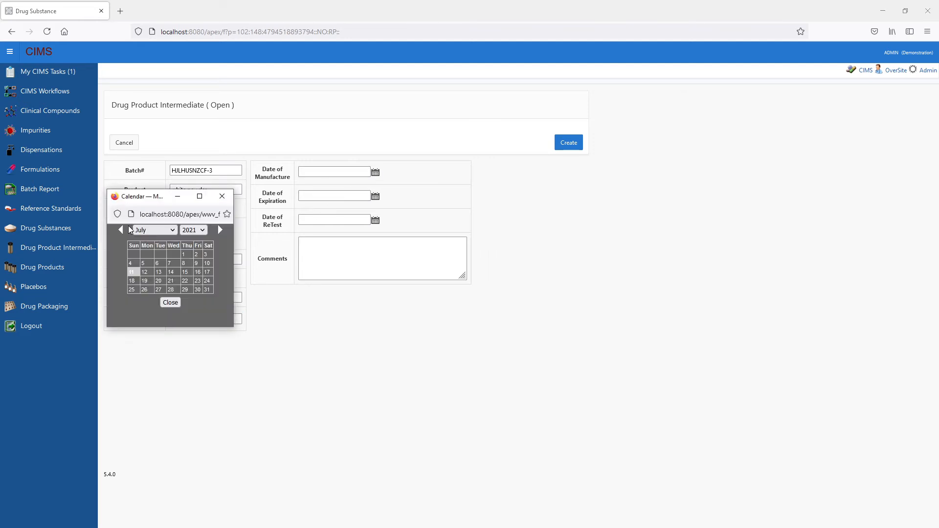
click(128, 271)
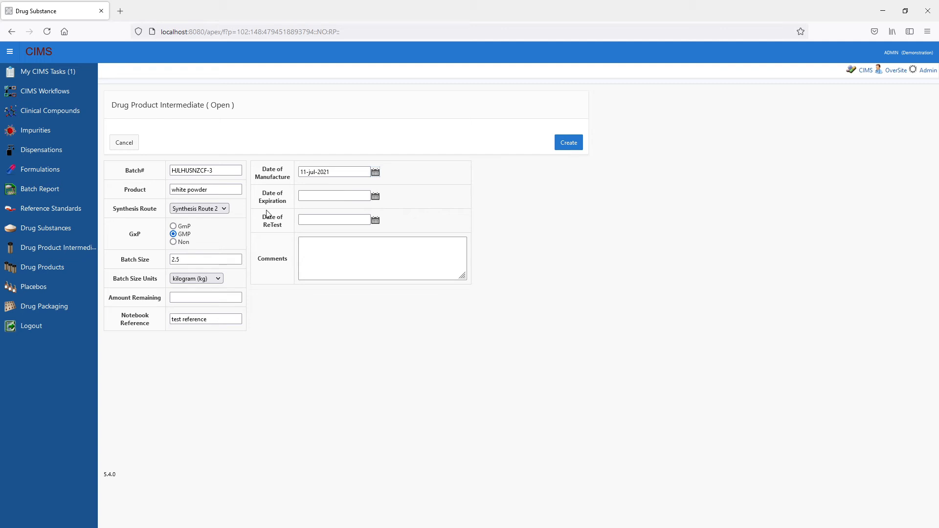
click(375, 196)
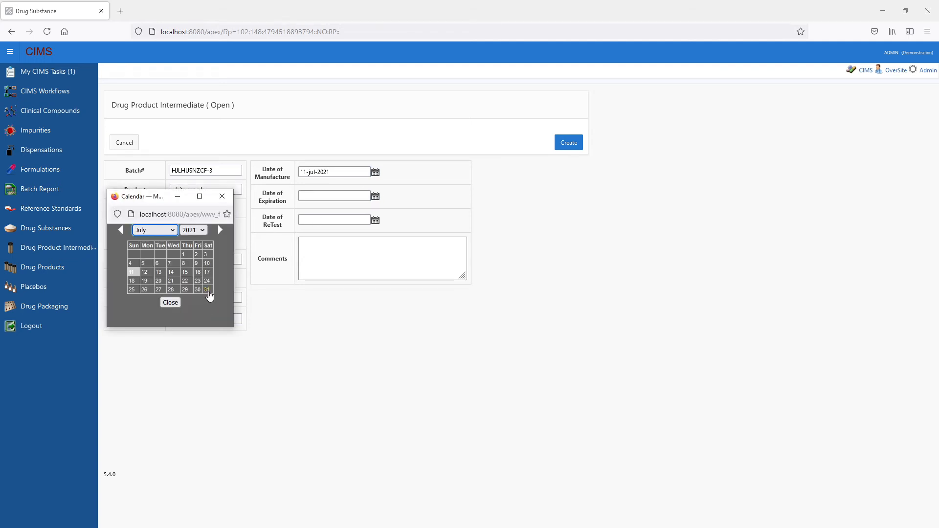
click(208, 290)
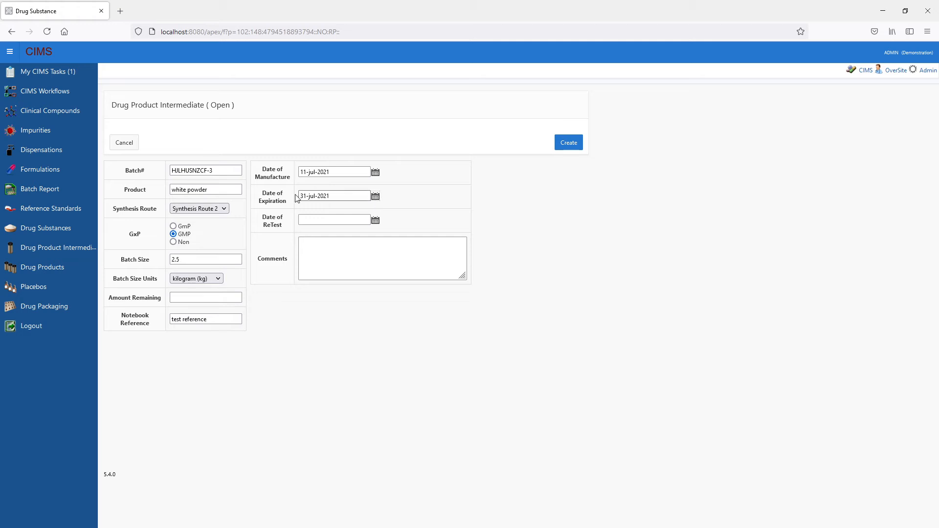
click(375, 220)
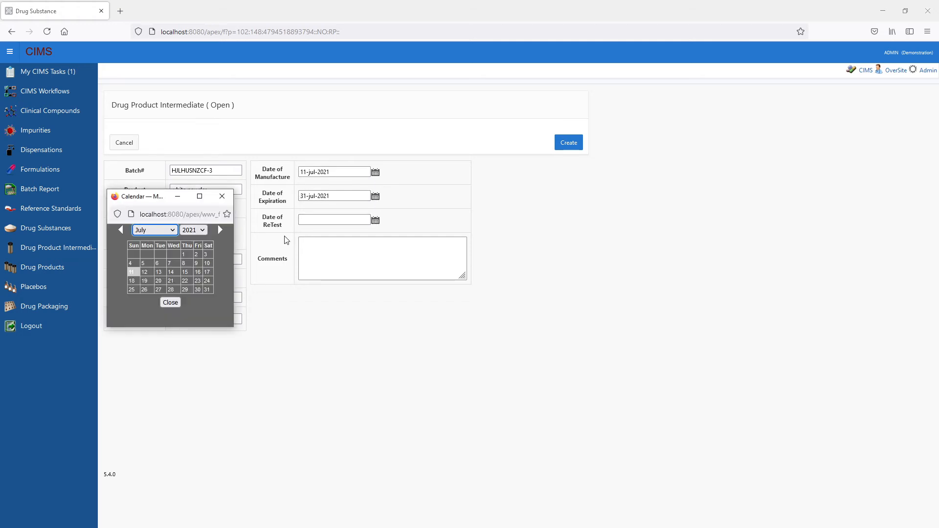
click(207, 281)
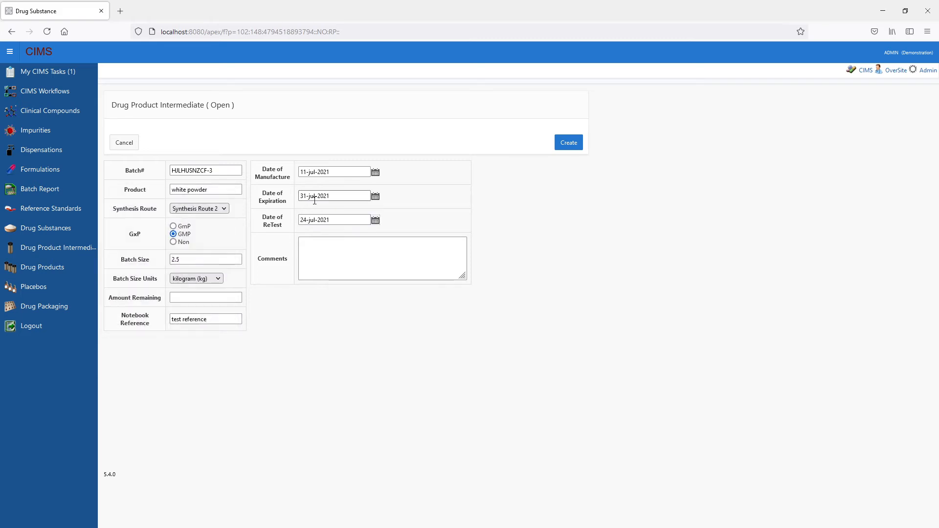
- Enter a test comment and create the drug product intermediate
click(333, 244)
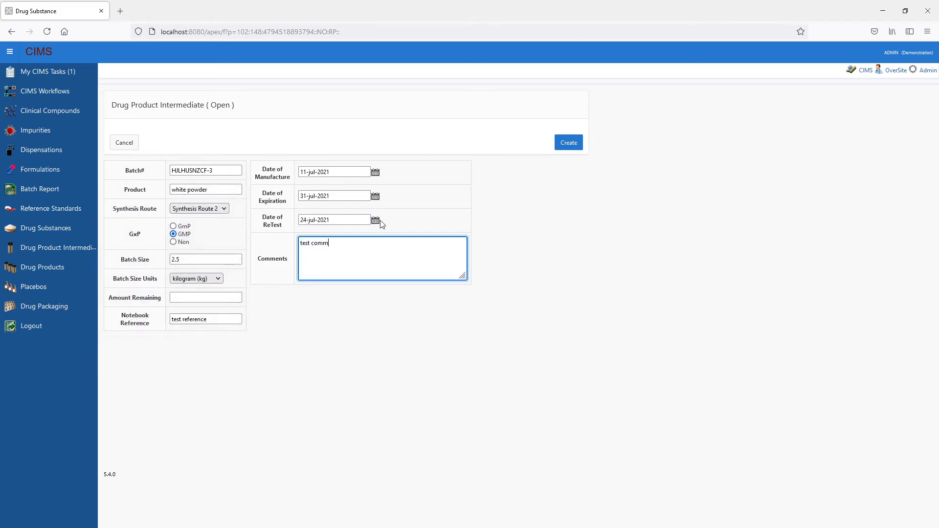
click(569, 142)
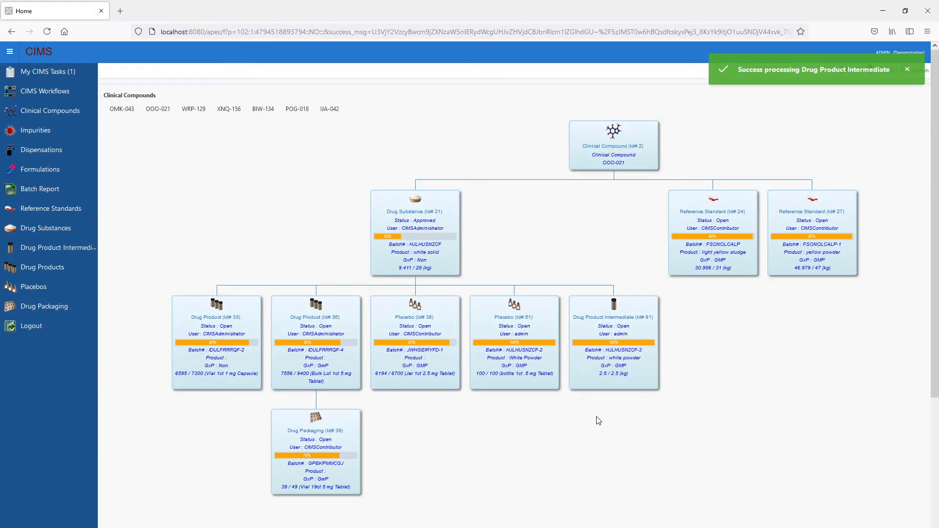
- Open the Batch Report and examine the batch, date and Stability Summary columns, including the new intermediate's row
click(35, 191)
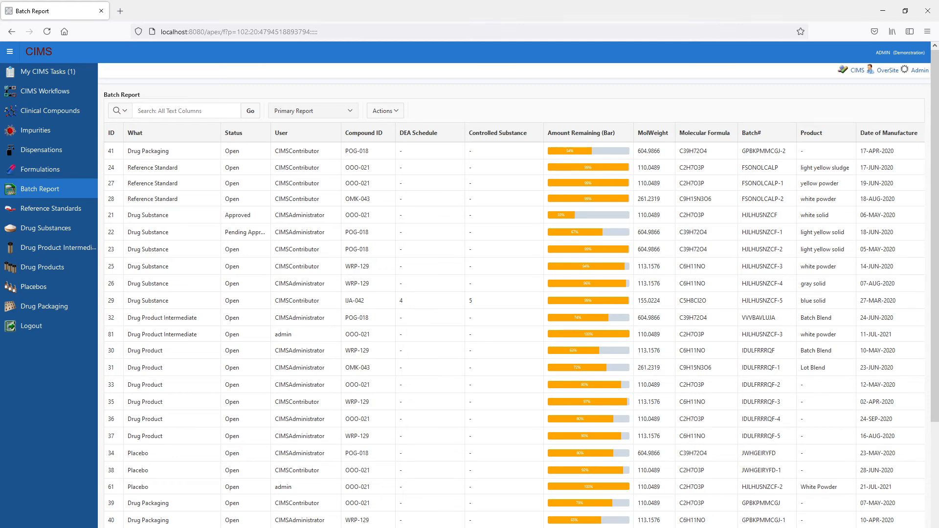
scroll(514, 328, right, 5)
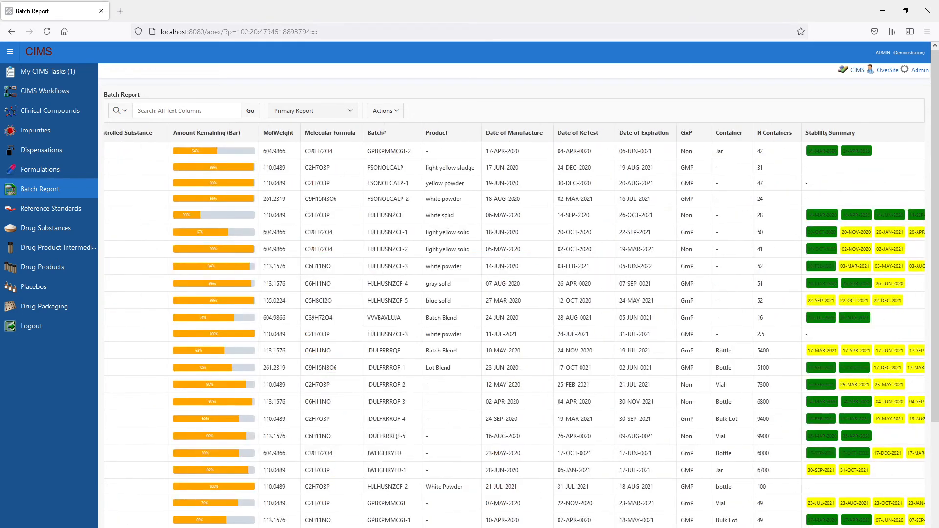
scroll(341, 264, right, 2)
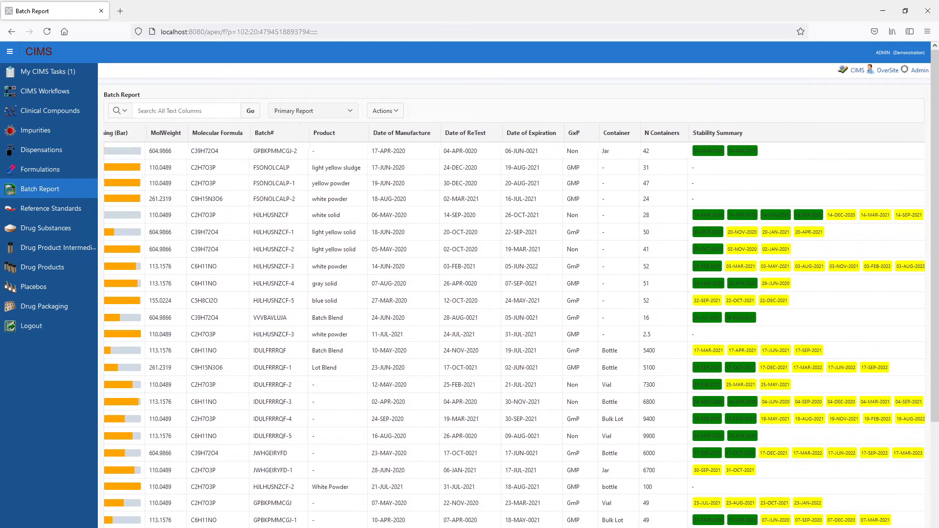
click(289, 268)
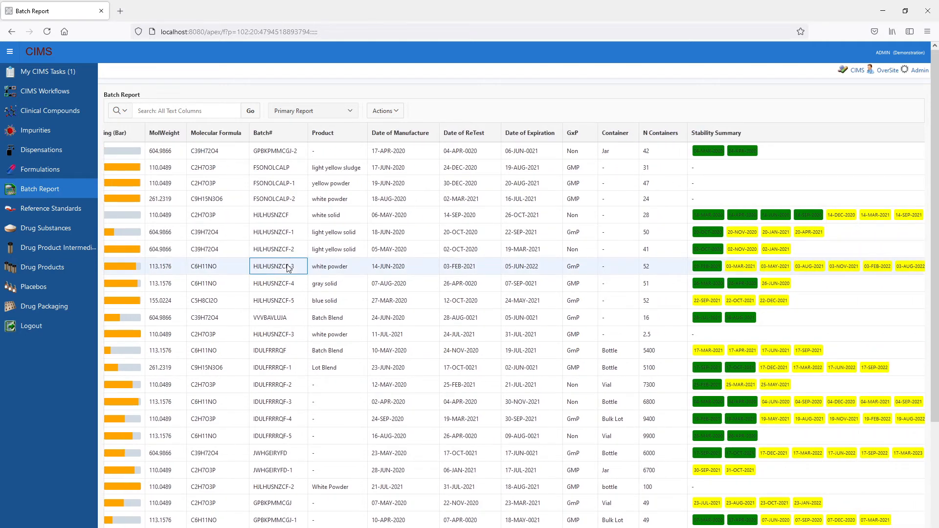
drag(431, 527, 186, 478)
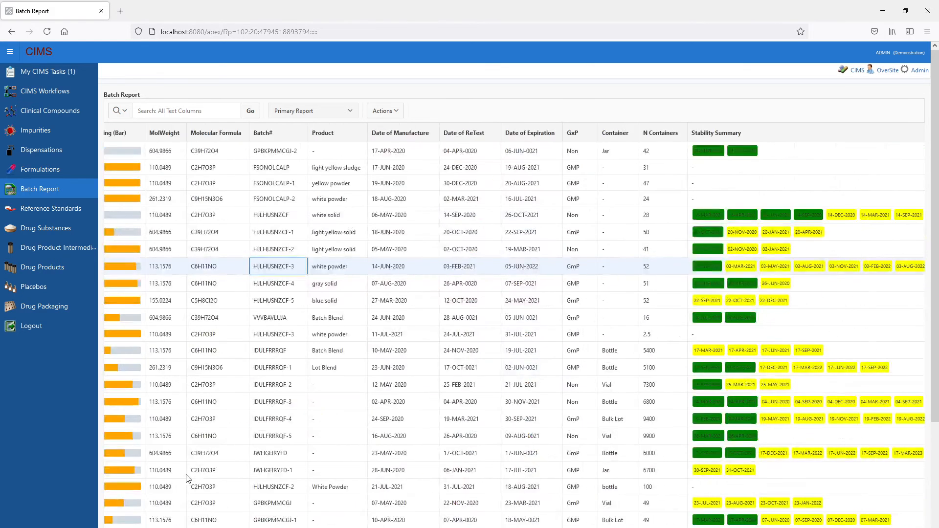
- Open the Drug Substances list and open the record with ID 23
click(54, 228)
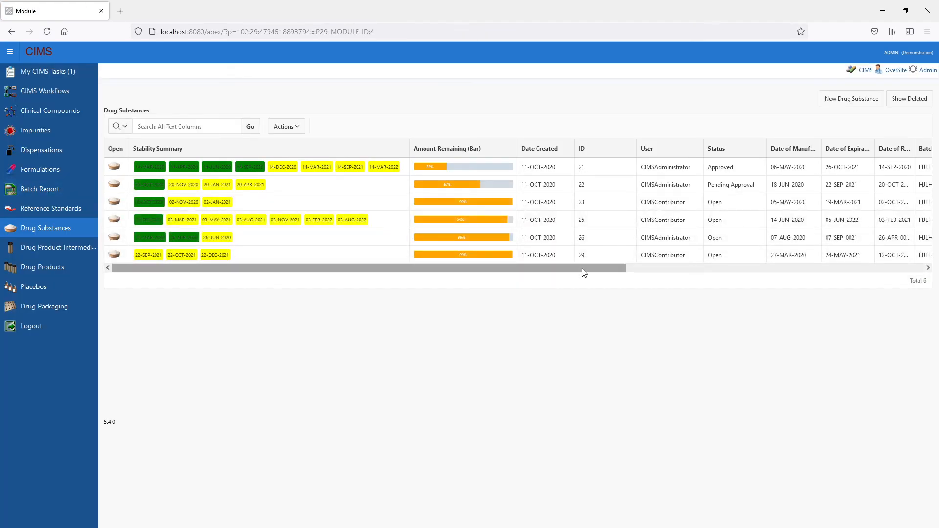
drag(582, 268, 437, 248)
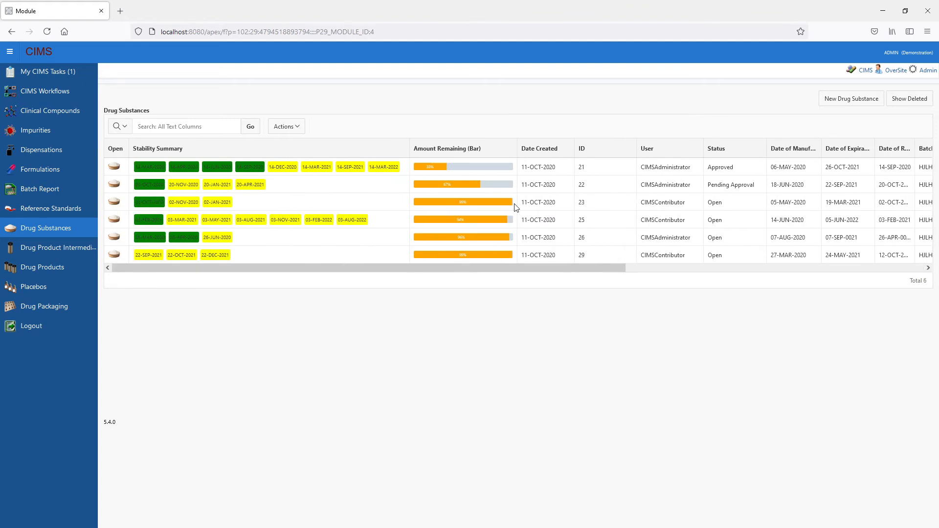
click(116, 203)
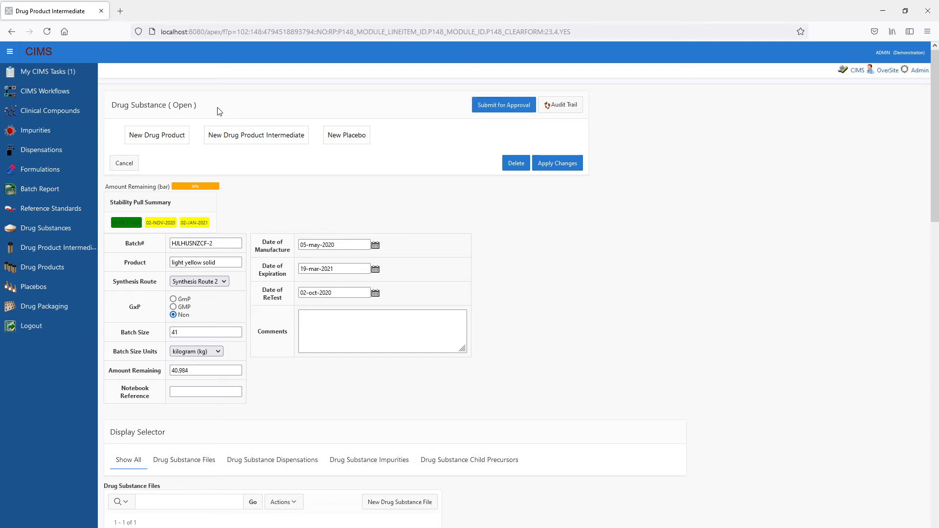
- Begin submitting the drug substance for approval and add admin to the assigned users
click(493, 105)
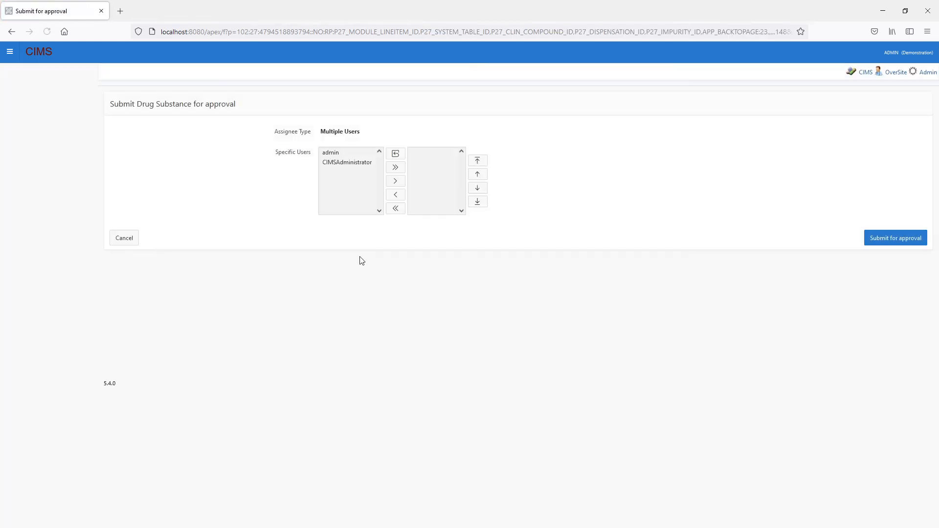
click(331, 154)
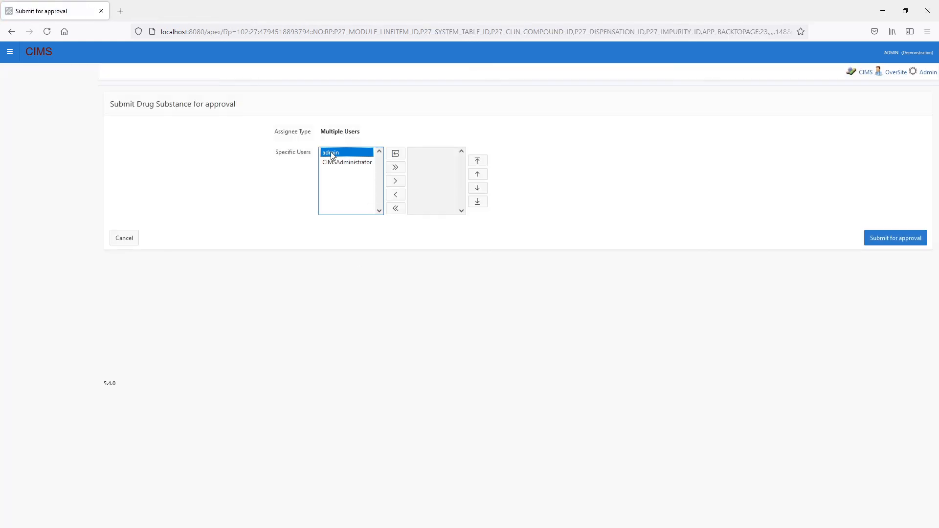
click(338, 163)
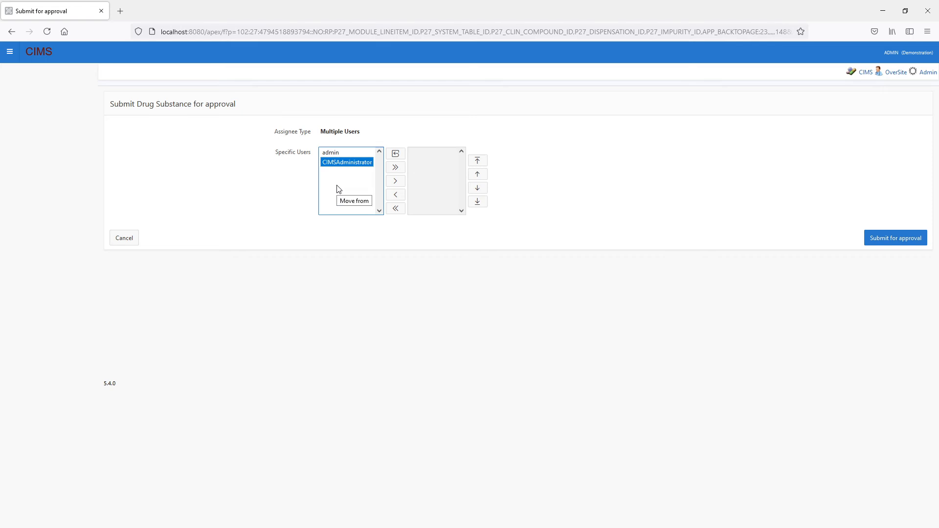
click(331, 153)
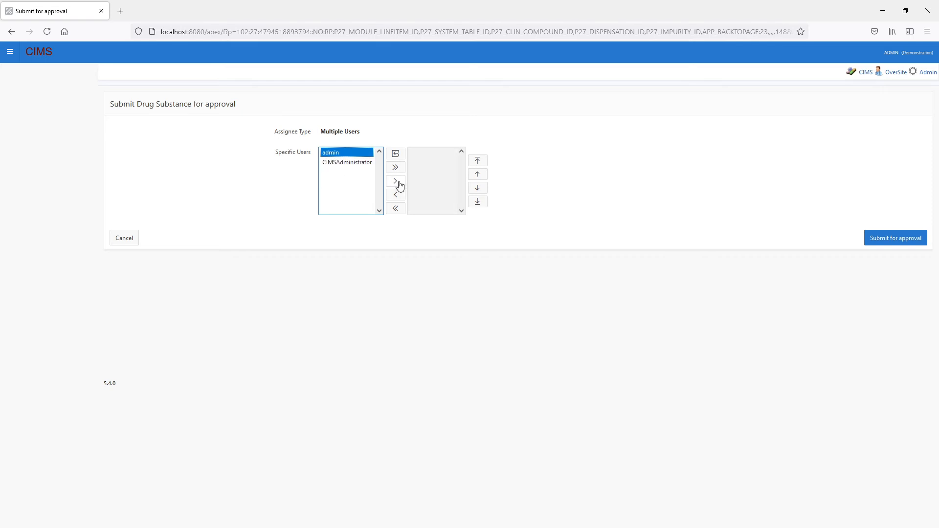
click(395, 181)
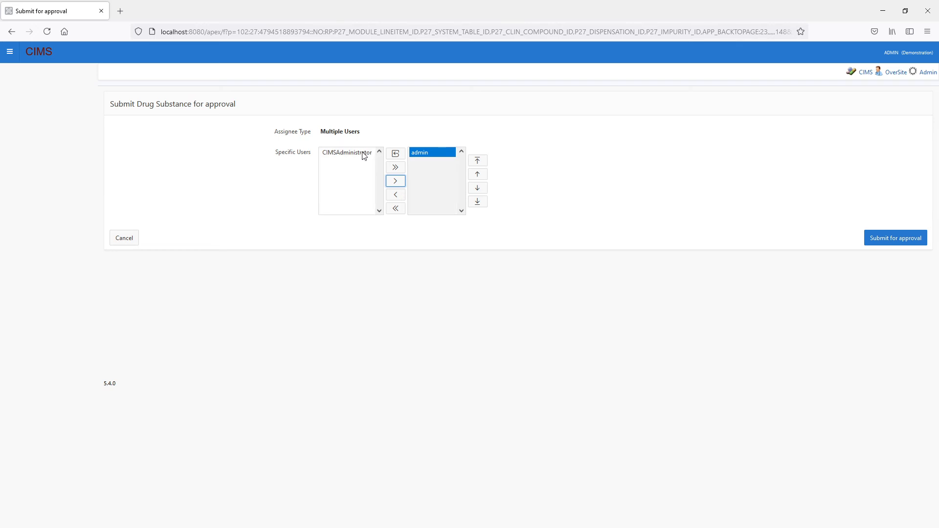
- Add CIMSAdministrator as a second assignee ranked above admin, and remove it again from the assigned users
click(362, 154)
click(395, 181)
click(432, 163)
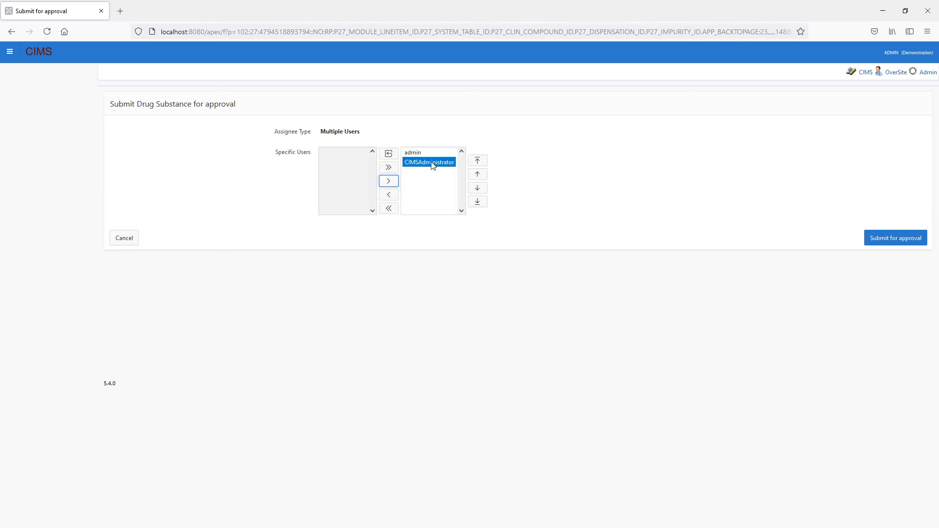
click(477, 175)
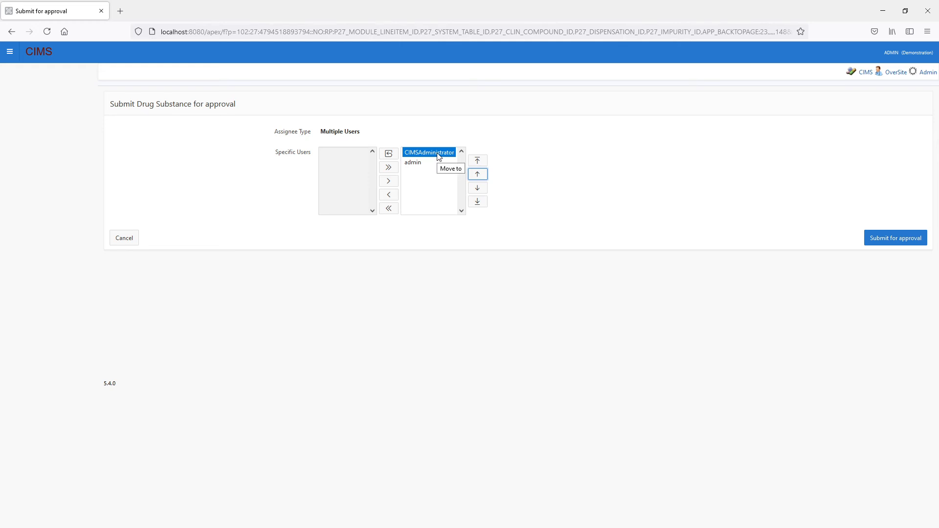
click(388, 195)
- Submit the drug substance for approval and check the approval status in its Drug Substance Workflows section
click(896, 241)
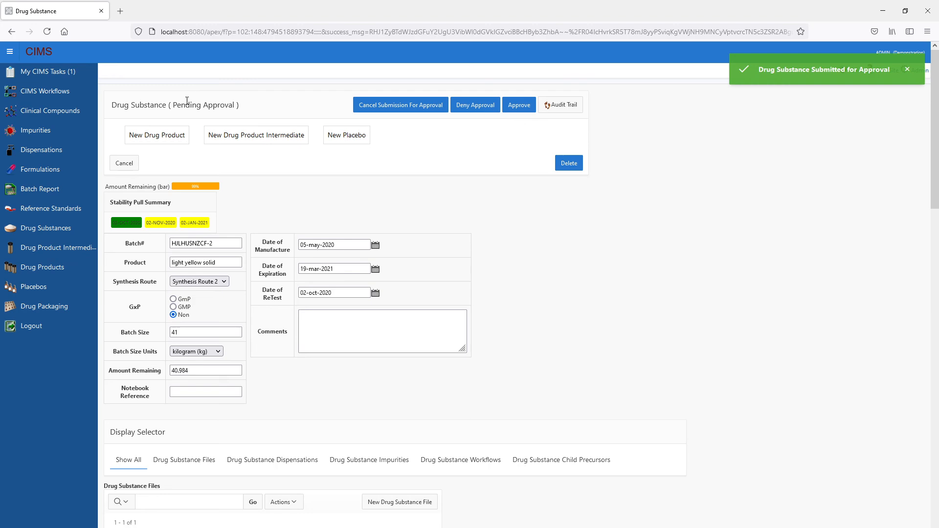
scroll(409, 390, down, 10)
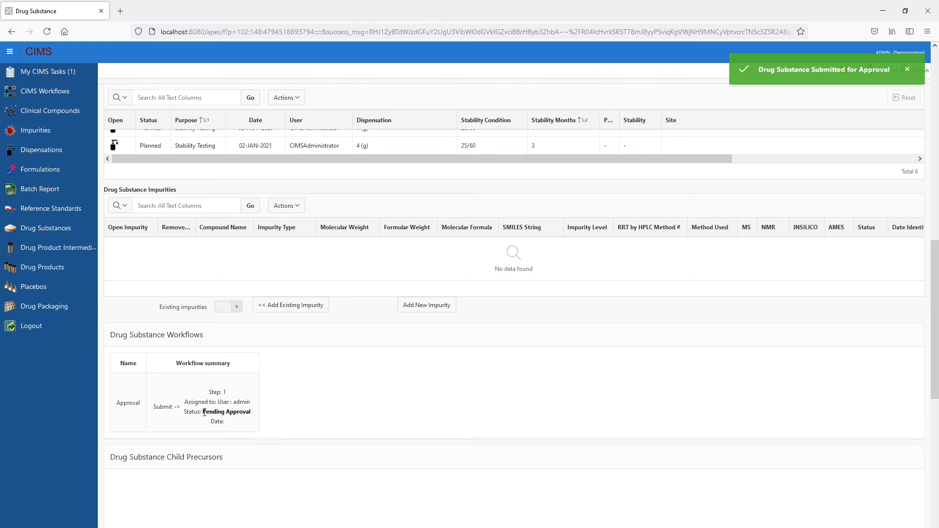
drag(228, 411, 251, 412)
scroll(543, 388, up, 15)
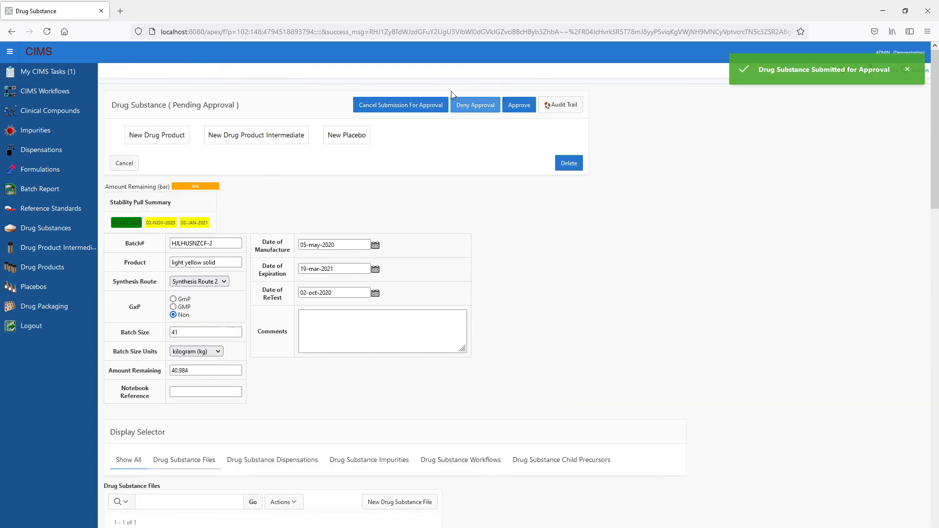
- Approve the drug substance and open its record with ID 23 again from the Drug Substances list
click(518, 106)
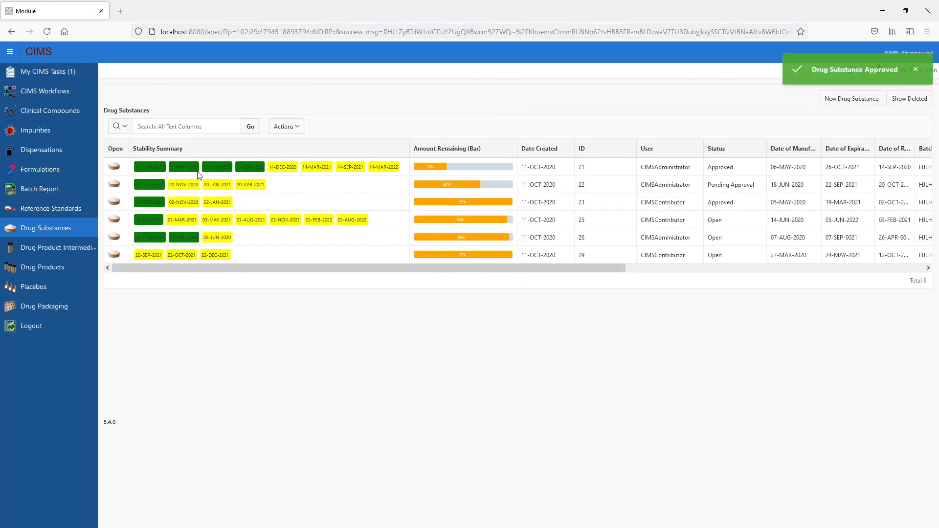
click(112, 207)
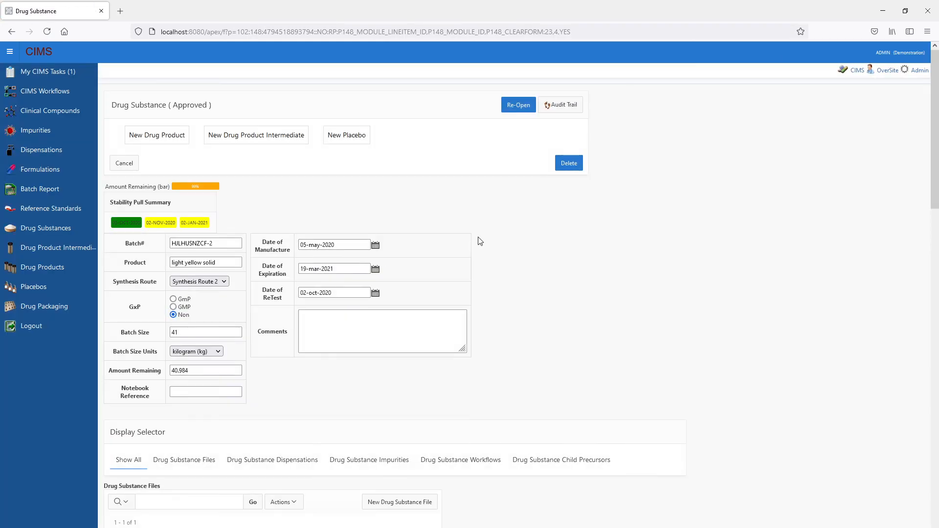
- Examine the drug substance's audit trail, including its Files, Dispensations and Workflows history, and return to the record
click(562, 109)
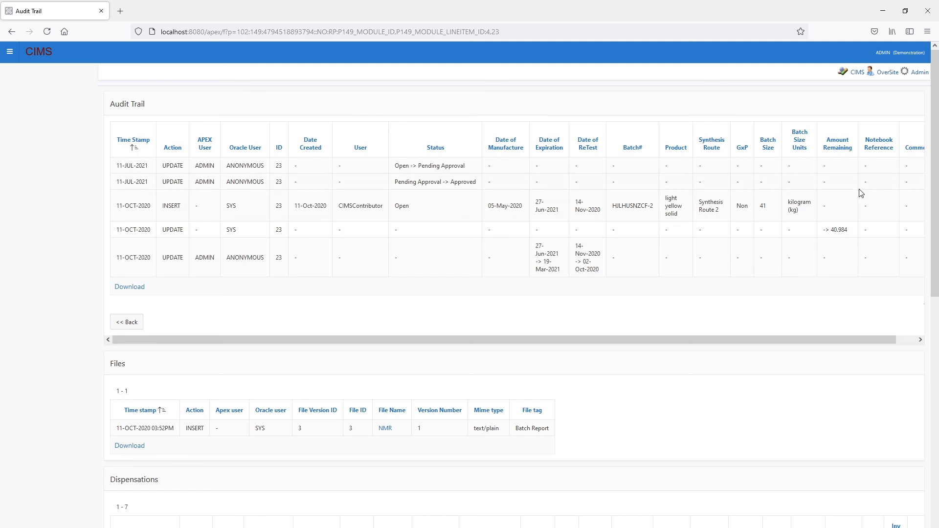
scroll(459, 254, down, 4)
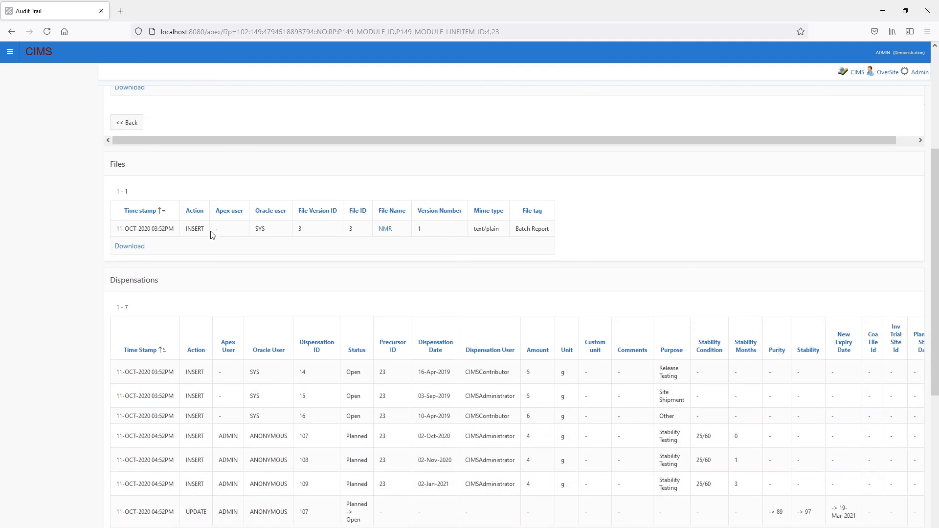
scroll(363, 260, down, 2)
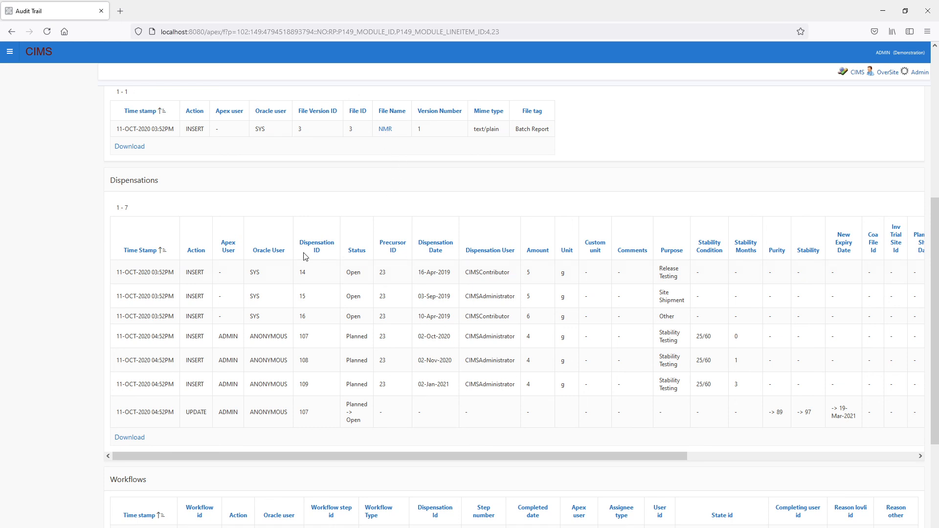
scroll(305, 257, down, 2)
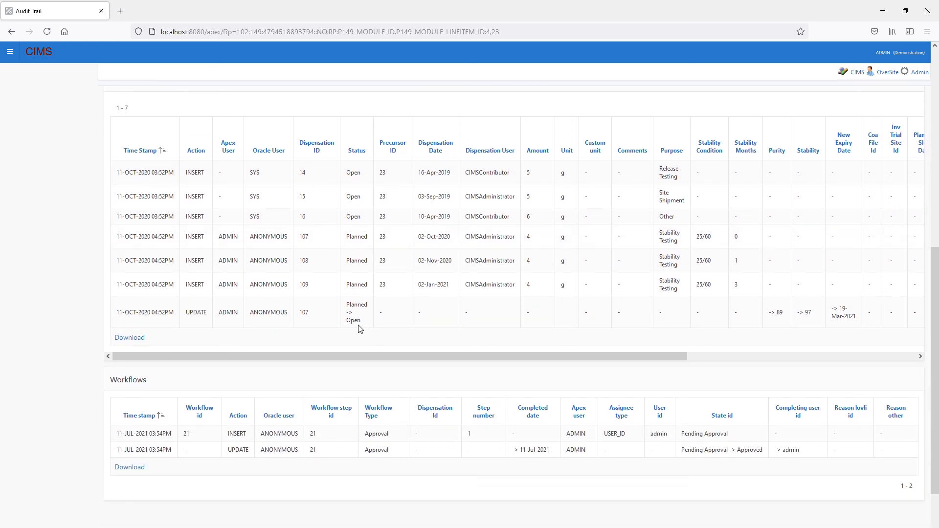
scroll(318, 328, down, 4)
scroll(726, 352, up, 10)
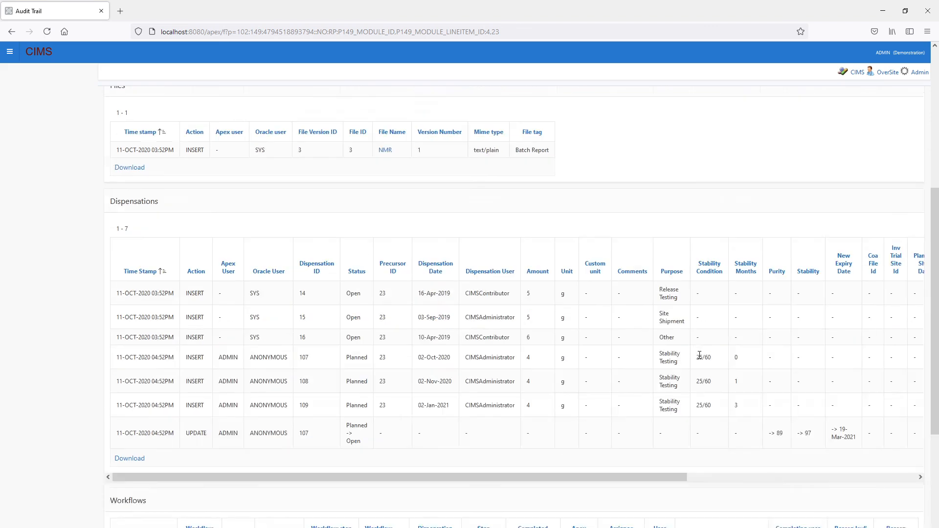
click(128, 322)
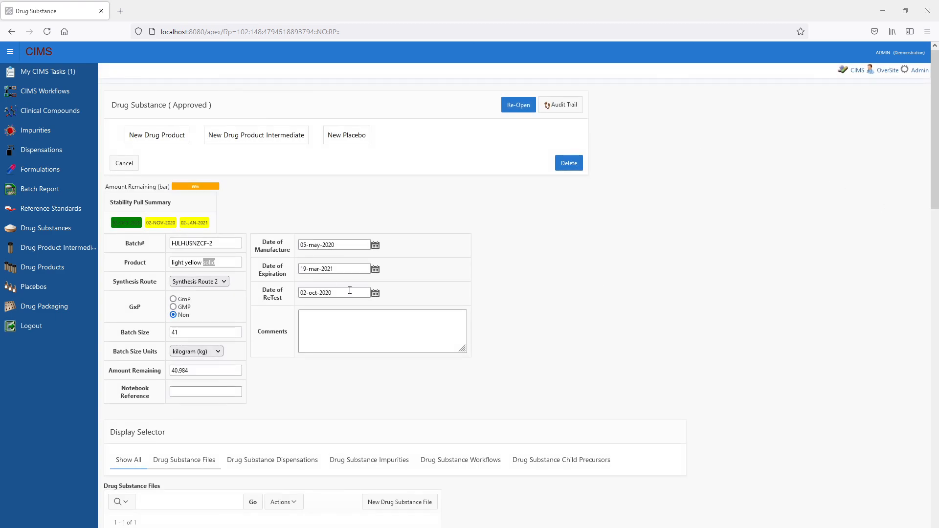
- Examine the approved record's status, Product, Batch Size, Amount Remaining and Date of Expiration fields and the file and dispensation sections
click(194, 262)
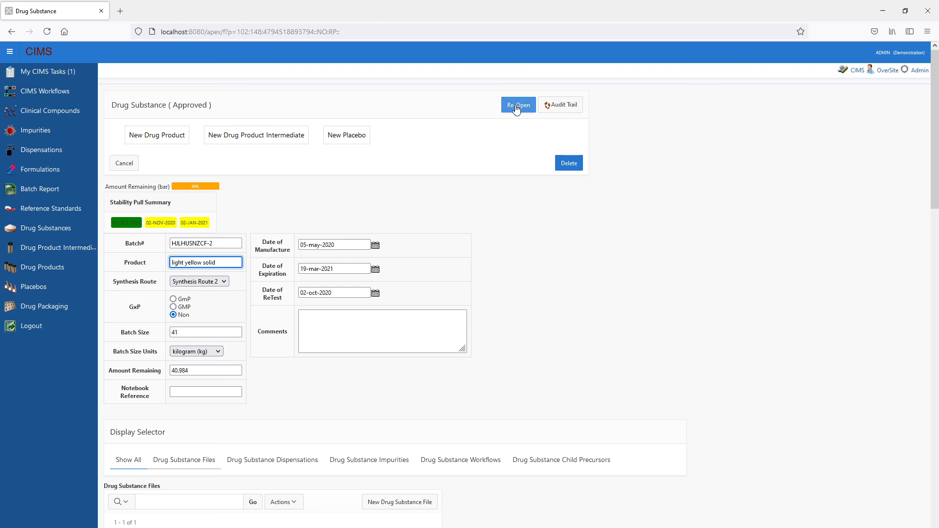
drag(188, 115, 201, 131)
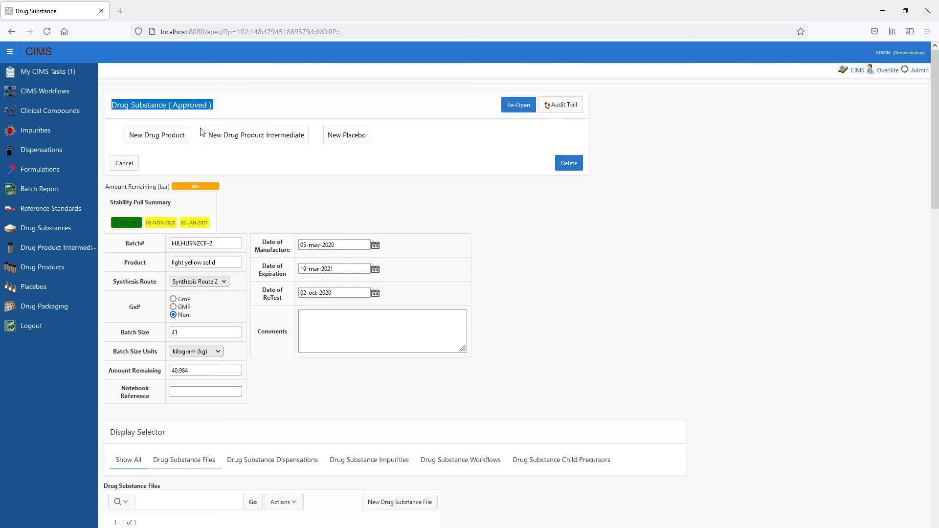
click(653, 362)
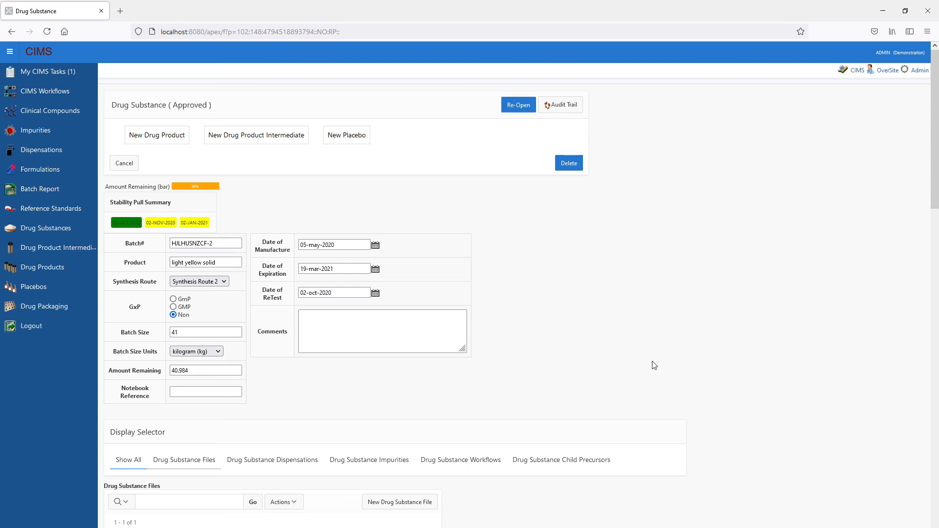
click(191, 333)
click(199, 369)
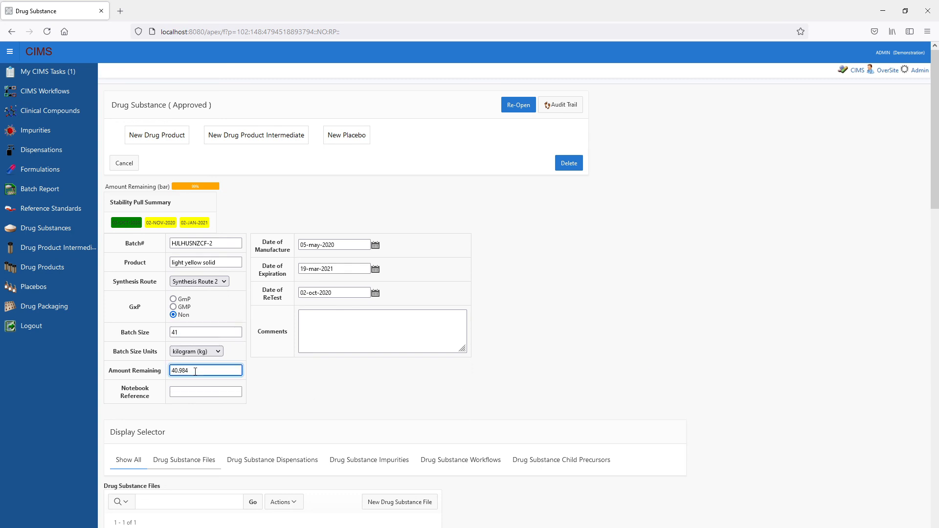
click(349, 269)
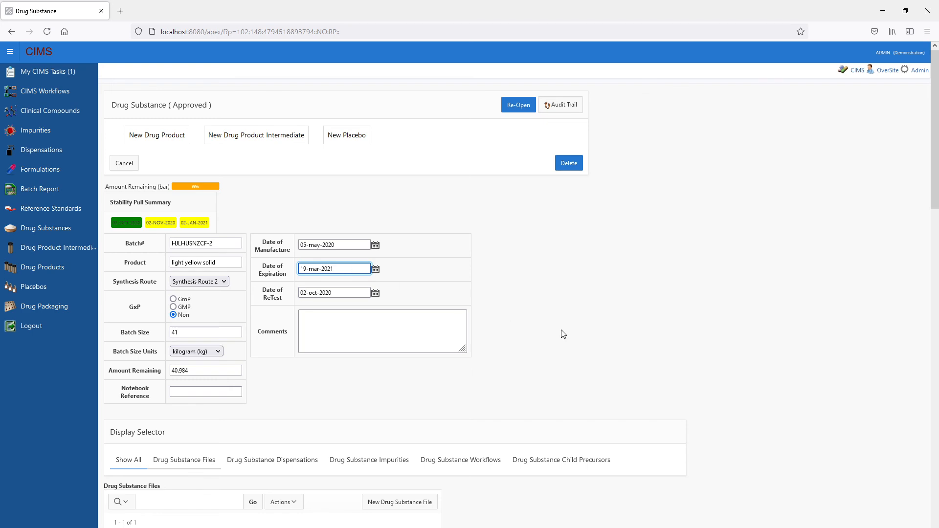
scroll(582, 353, down, 5)
scroll(580, 350, up, 5)
click(192, 332)
scroll(408, 423, down, 6)
scroll(402, 413, up, 6)
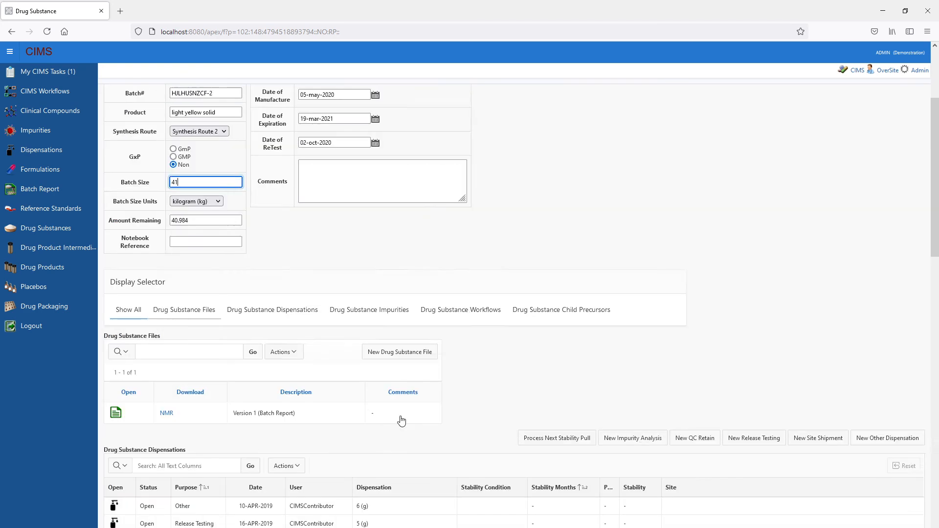